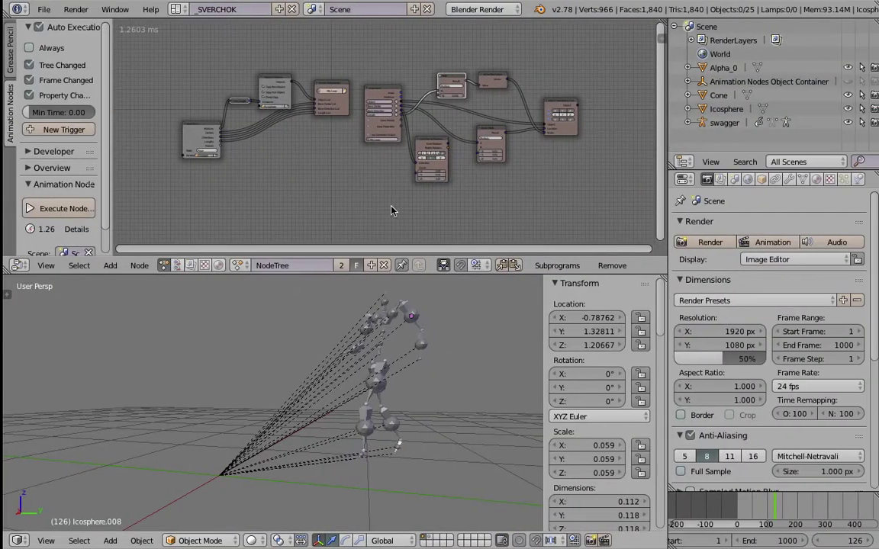
Examine the Bone Info node with the swagger armature in the node tree and the instanced figure at another animation frame
scroll(306, 178, "up", 10)
middle_click_drag(221, 152, 421, 131)
scroll(412, 132, "up", 6)
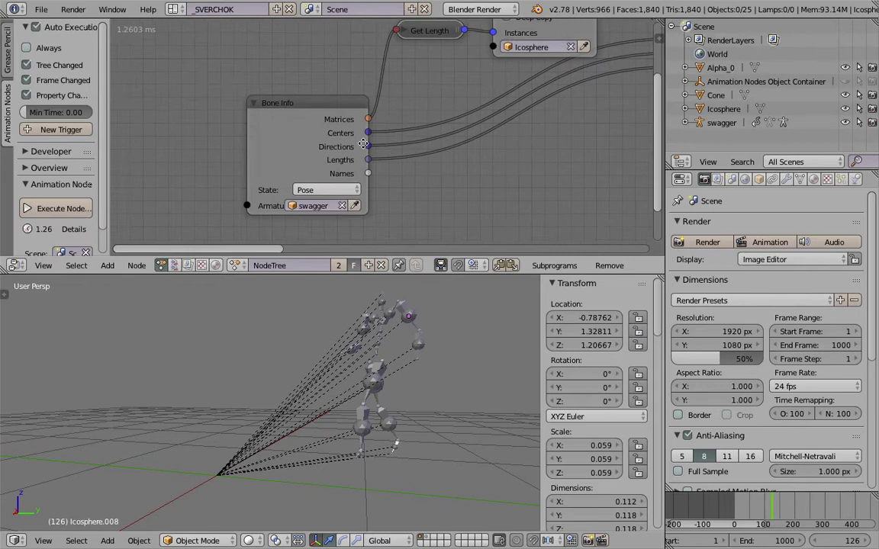
left_click_drag(296, 109, 273, 109)
scroll(327, 122, "down", 5)
middle_click_drag(376, 146, 358, 152)
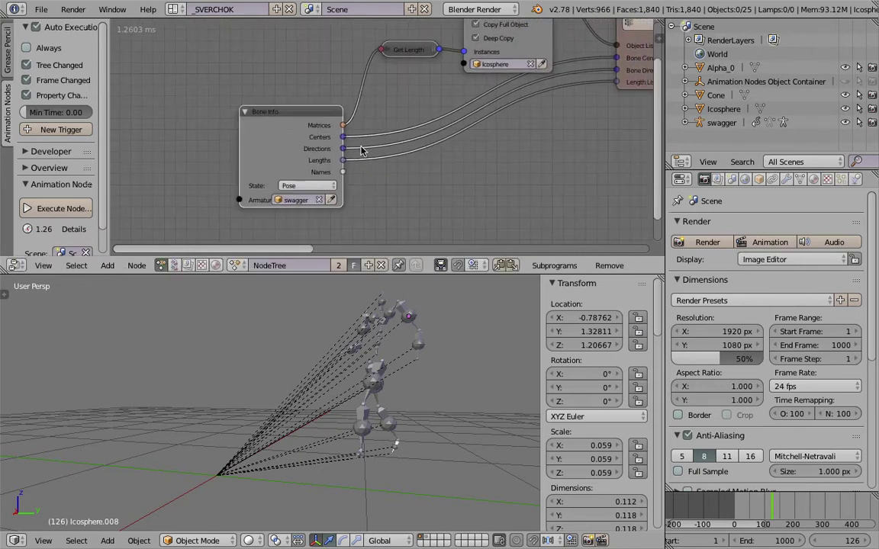
middle_click_drag(292, 122, 287, 116)
left_click(753, 508)
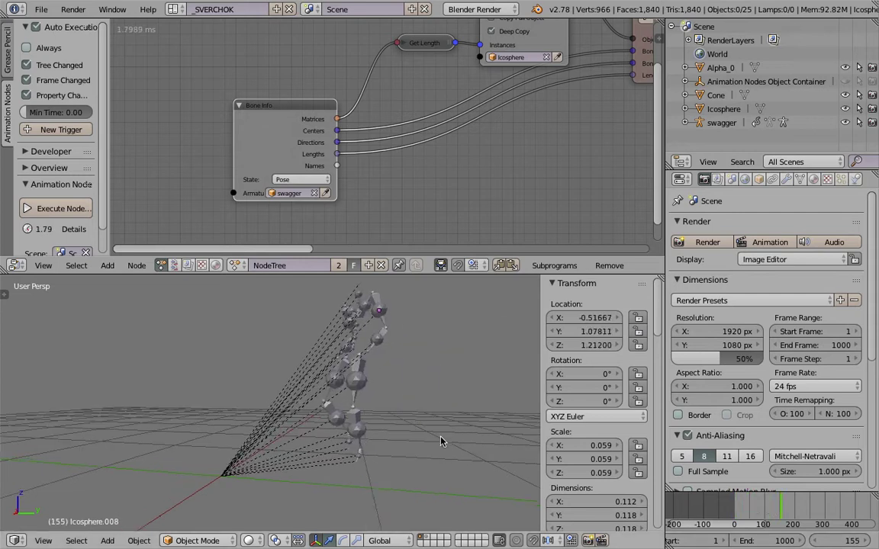
left_click_drag(252, 110, 233, 94)
middle_click_drag(272, 113, 249, 140)
scroll(321, 133, "down", 1)
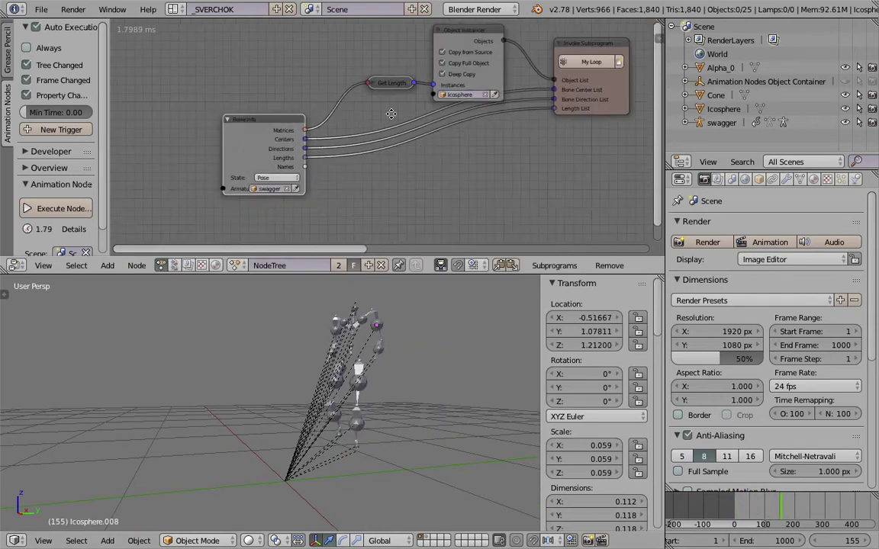
Examine how the Bone Info outputs feed the Object Instancer, Invoke Subprogram and My Loop input nodes
middle_click_drag(391, 114, 285, 154)
middle_click_drag(330, 106, 200, 97)
mouse_move(258, 114)
middle_mouse_down()
mouse_move(304, 105)
mouse_move(362, 115)
mouse_move(360, 125)
mouse_move(503, 110)
middle_mouse_up()
scroll(348, 141, "down", 1)
scroll(252, 119, "up", 3)
scroll(318, 107, "down", 2)
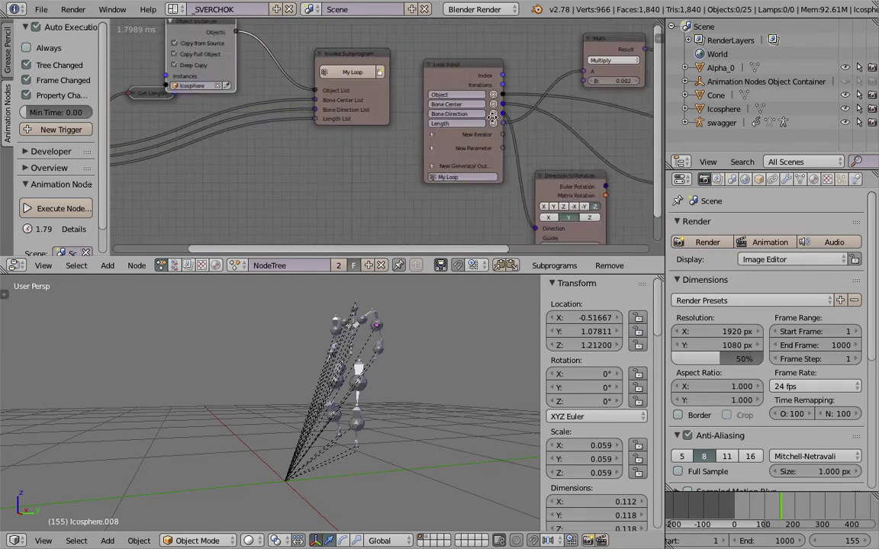
middle_click_drag(308, 106, 486, 114)
middle_click_drag(328, 108, 416, 83)
scroll(415, 82, "up", 1)
left_click_drag(417, 75, 381, 71)
scroll(360, 131, "down", 1)
middle_click_drag(426, 135, 405, 140)
middle_click_drag(375, 326, 416, 328)
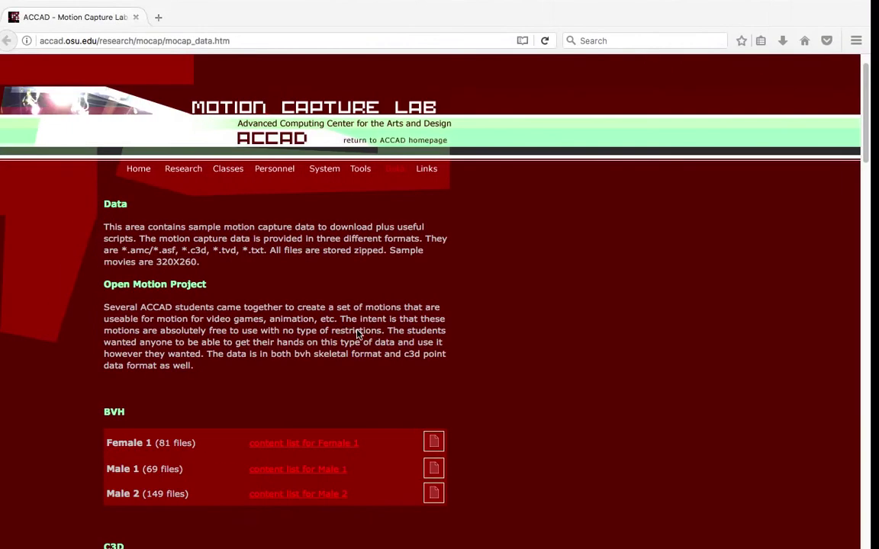
Switch to Firefox and review the BVH and C3D datasets and file format descriptions on the ACCAD motion capture data page
scroll(335, 216, "up", 2)
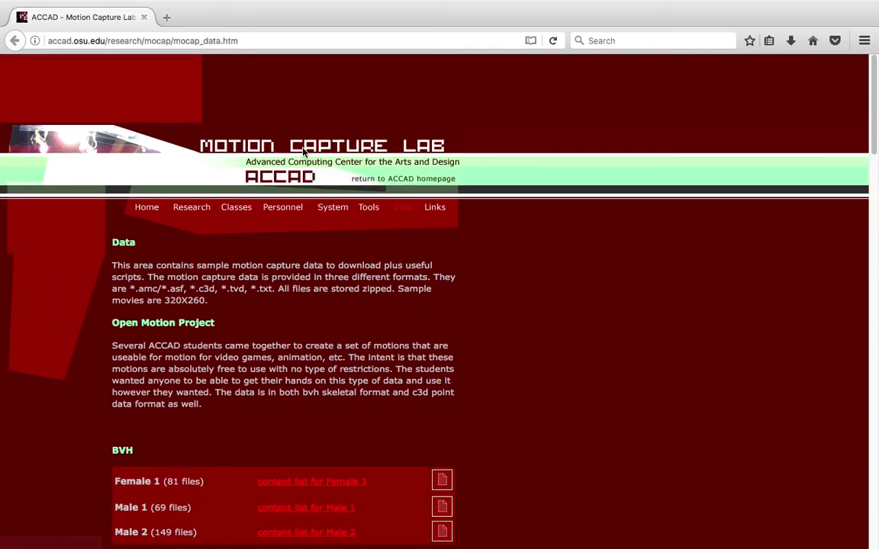
scroll(265, 246, "down", 4)
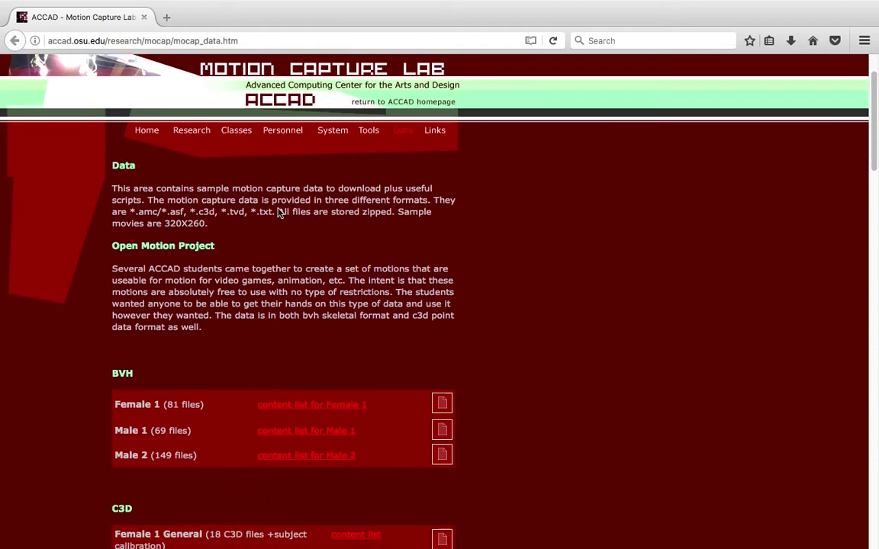
scroll(264, 249, "down", 2)
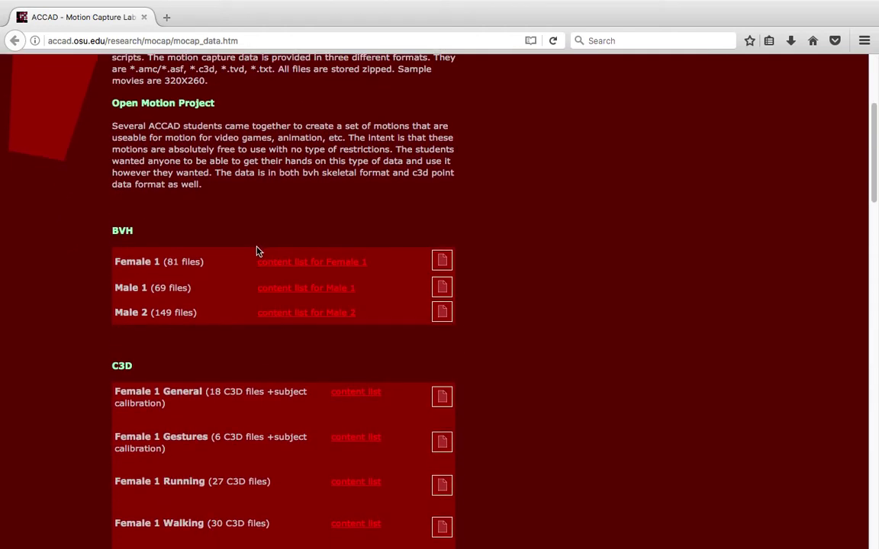
scroll(255, 249, "down", 2)
scroll(326, 309, "down", 11)
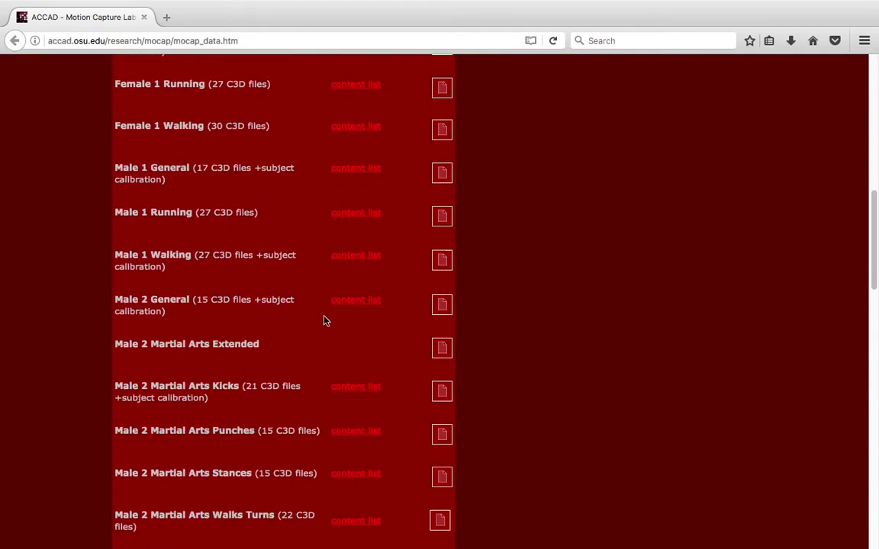
scroll(330, 323, "down", 7)
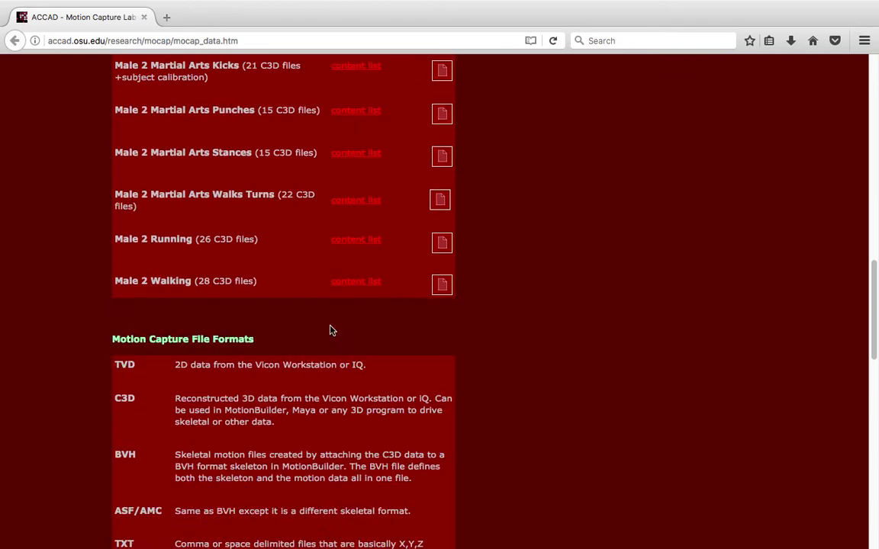
scroll(370, 340, "down", 1)
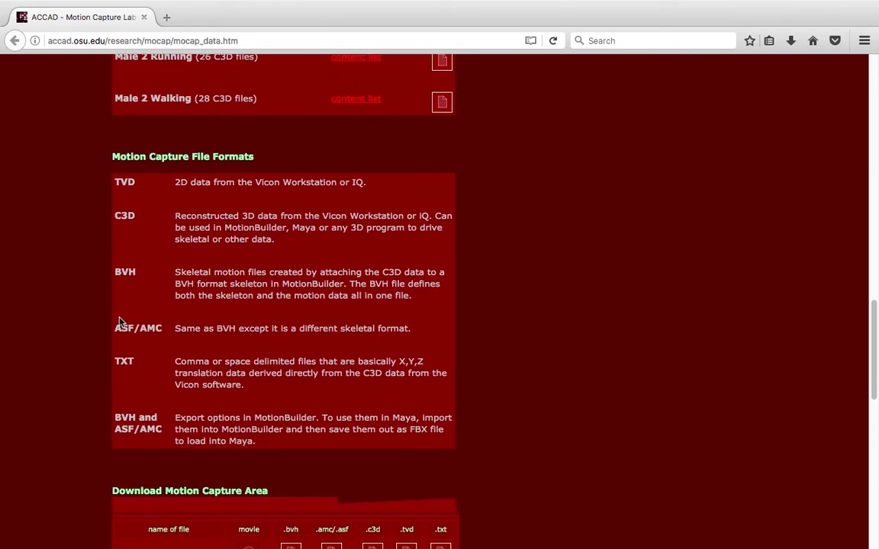
Download the .bvh version of Figure Run 1 from the Download Motion Capture Area, saving run1_BVH.ZIP
scroll(210, 331, "down", 2)
scroll(301, 325, "down", 4)
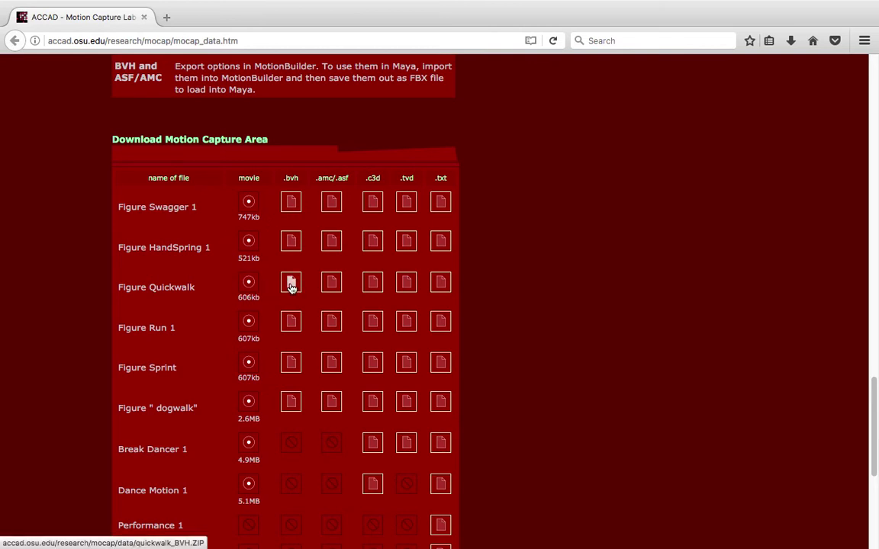
left_click(292, 324)
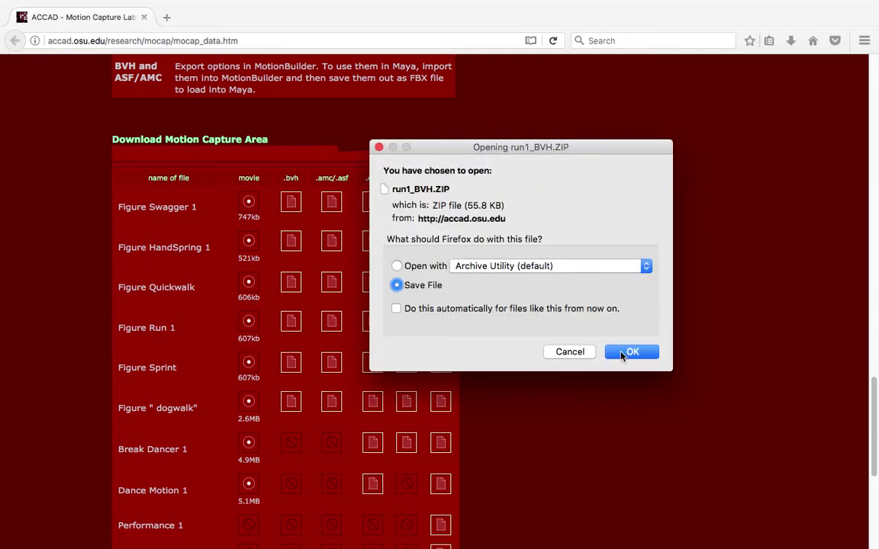
left_click(631, 352)
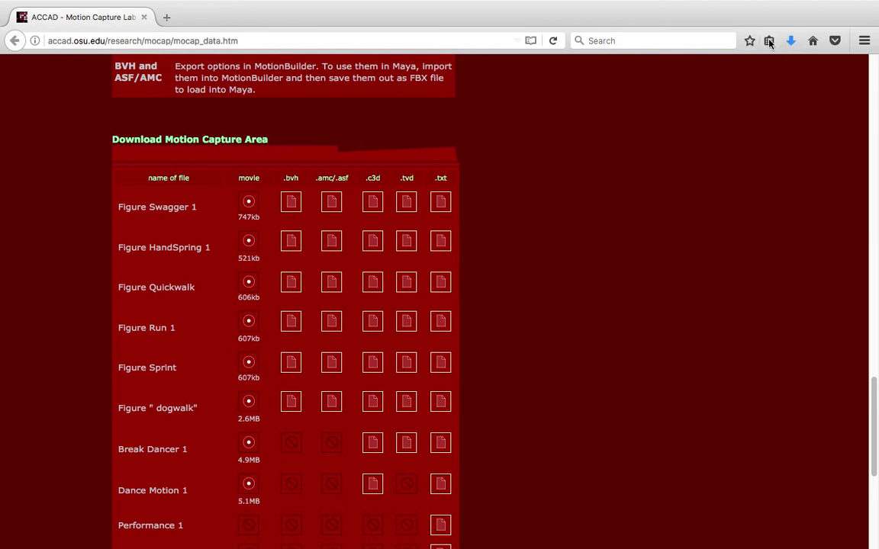
Locate the downloaded run1_BVH.ZIP in the Downloads folder and open the archive from the browser's download list
left_click(792, 41)
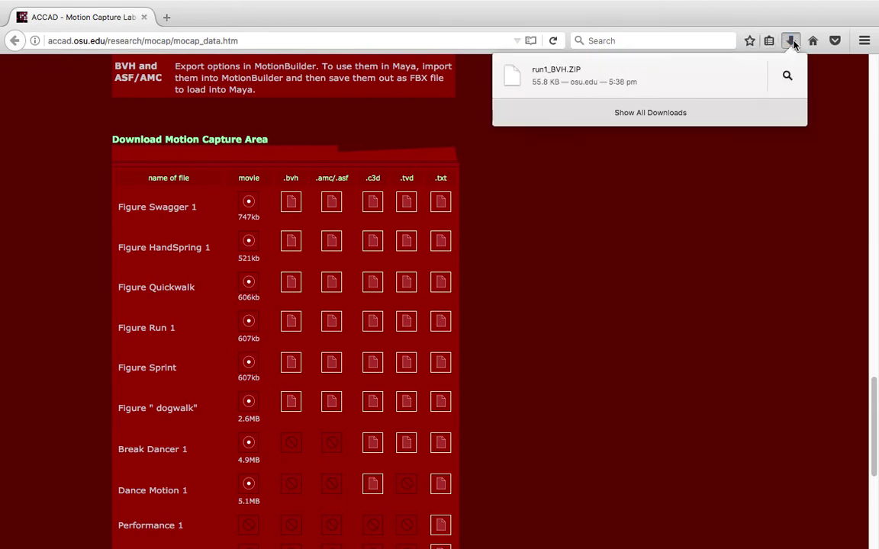
left_click(780, 83)
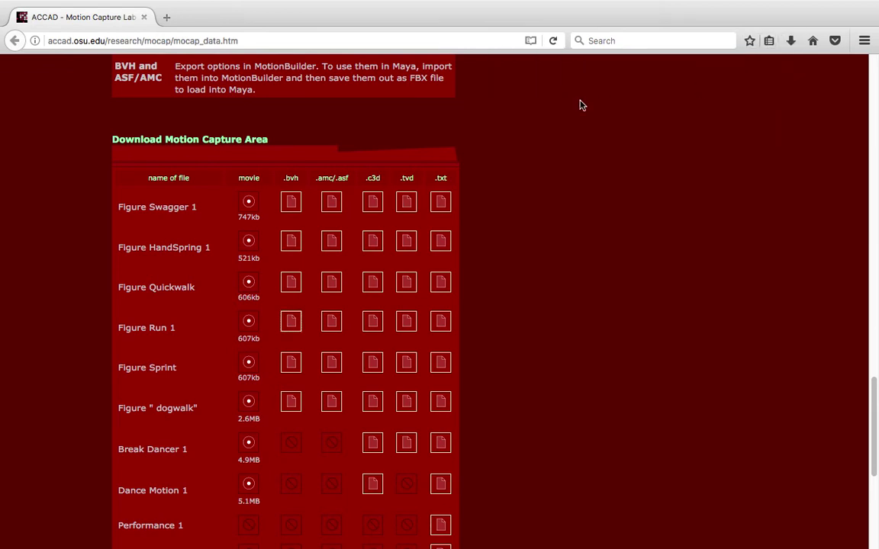
left_click(791, 42)
left_click(673, 79)
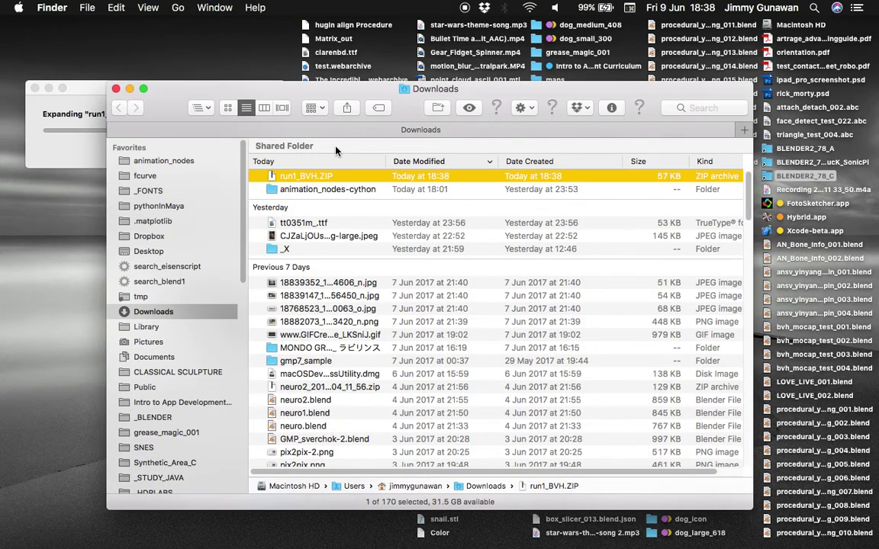
Extract run1_BVH.ZIP again in the Downloads folder and move ericr1.bvh to the desktop
left_click(308, 189)
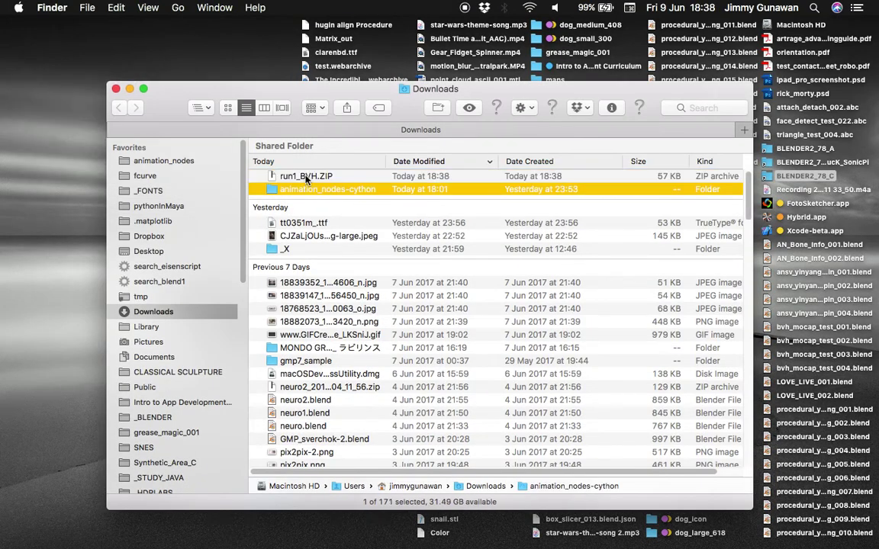
left_click(306, 177)
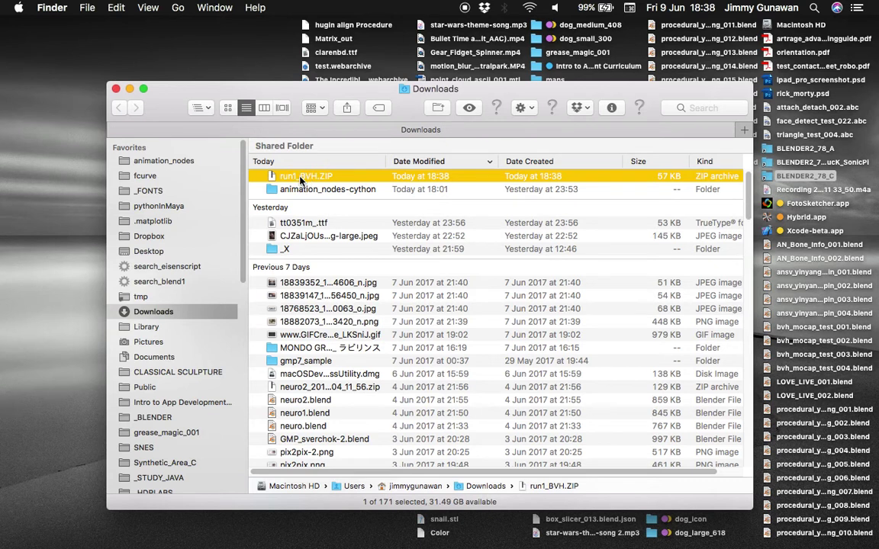
double_click(302, 177)
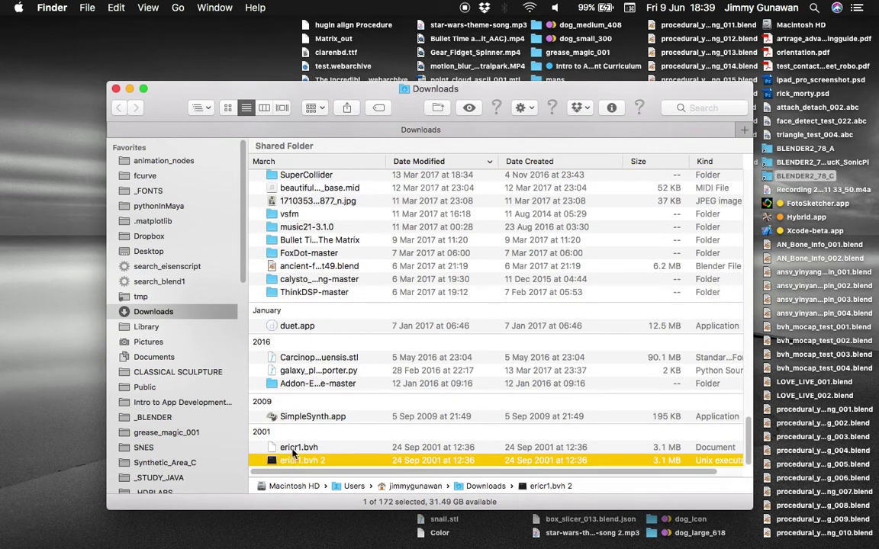
left_click(295, 450)
left_click_drag(306, 454, 50, 298)
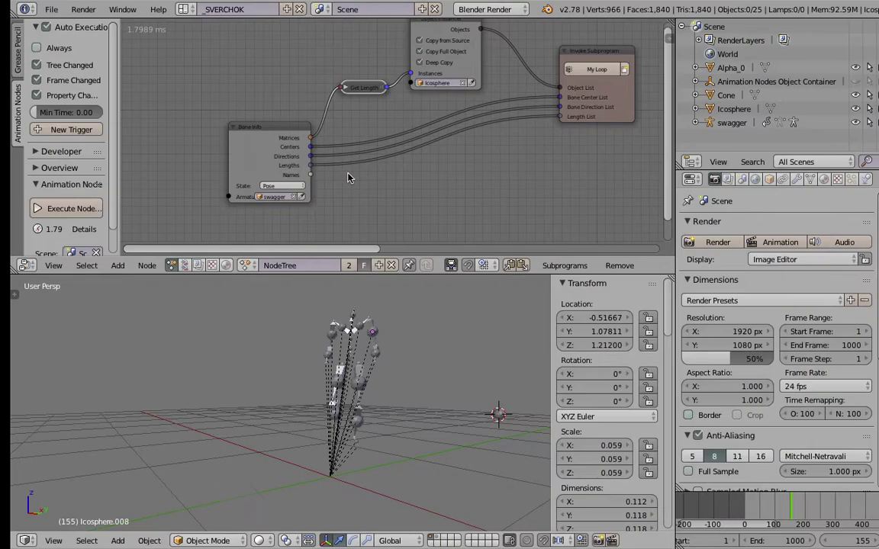
Switch to Blender, start a new file from the start-up scene, and delete all default objects
middle_click_drag(404, 334, 320, 337)
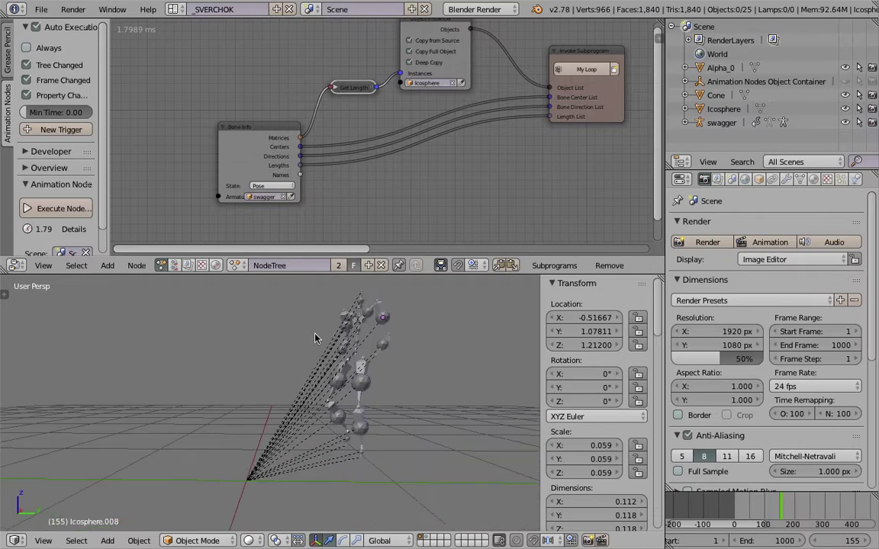
left_click(41, 11)
left_click(58, 26)
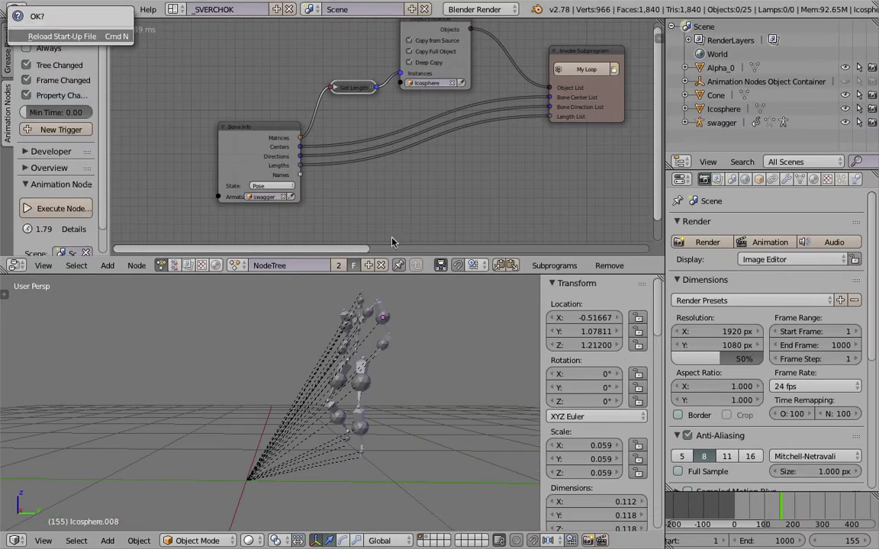
key("Return")
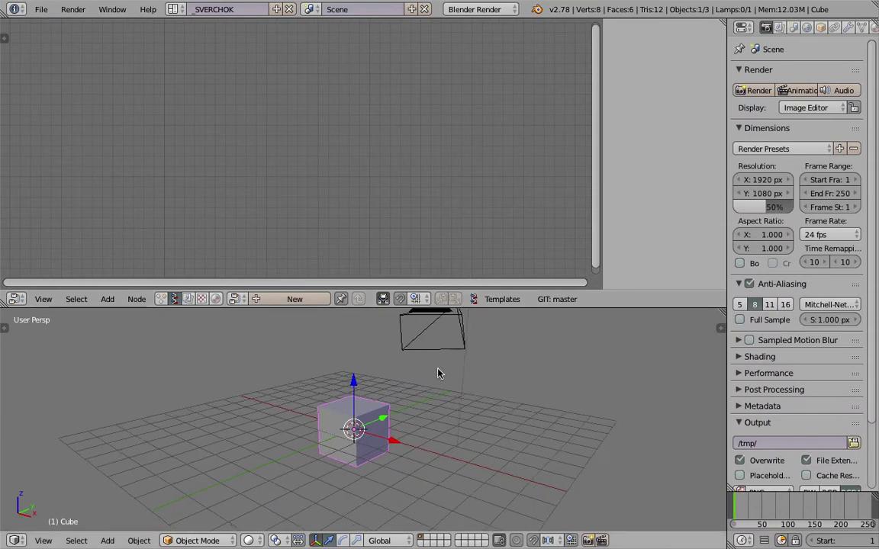
scroll(422, 361, "down", 3)
key("a")
key("Delete")
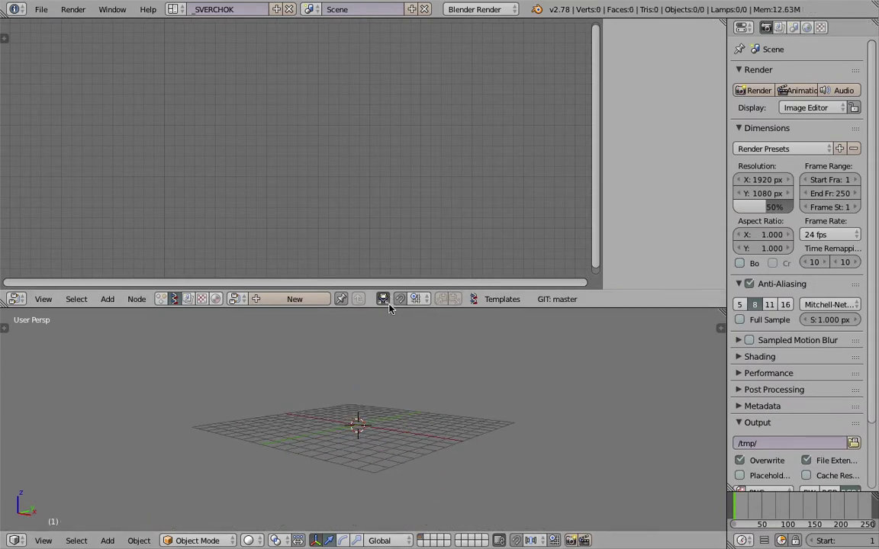
Enlarge the 3D view vertically and set the scene frame rate to 60 fps
left_click_drag(395, 308, 394, 261)
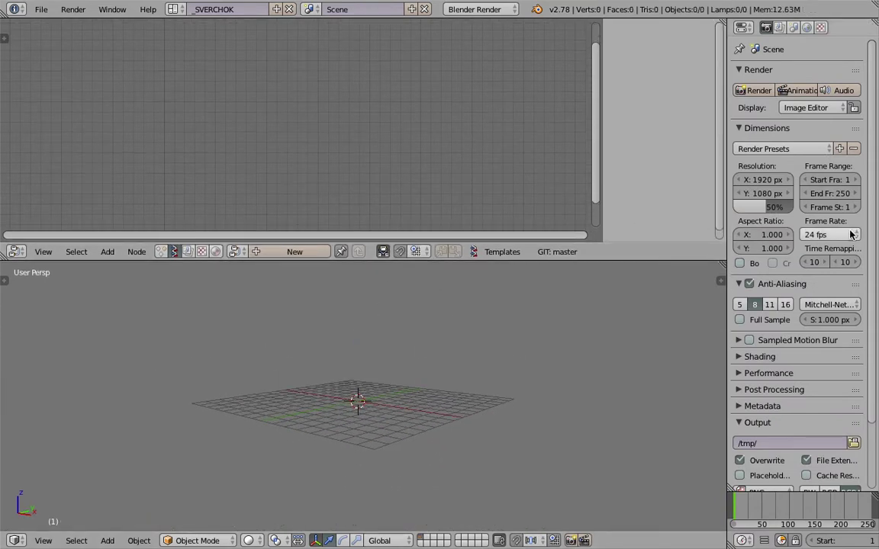
left_click(852, 234)
left_click(831, 348)
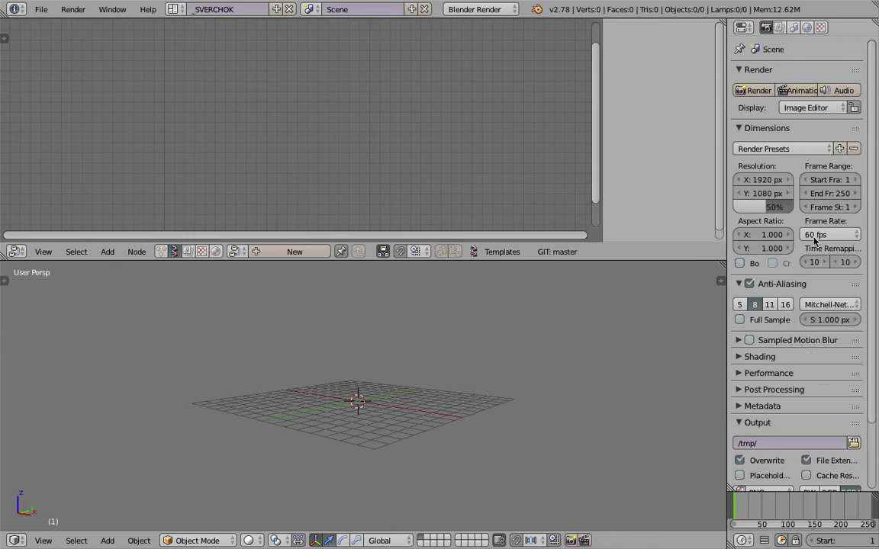
Import the motion capture file ericr1.bvh from the Desktop folder as an armature and frame the whole skeleton
left_click(41, 9)
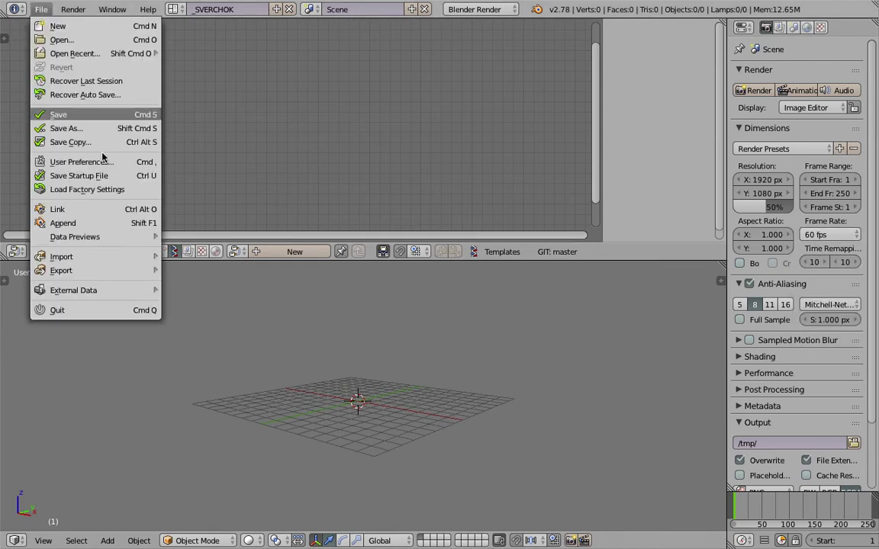
mouse_move(131, 257)
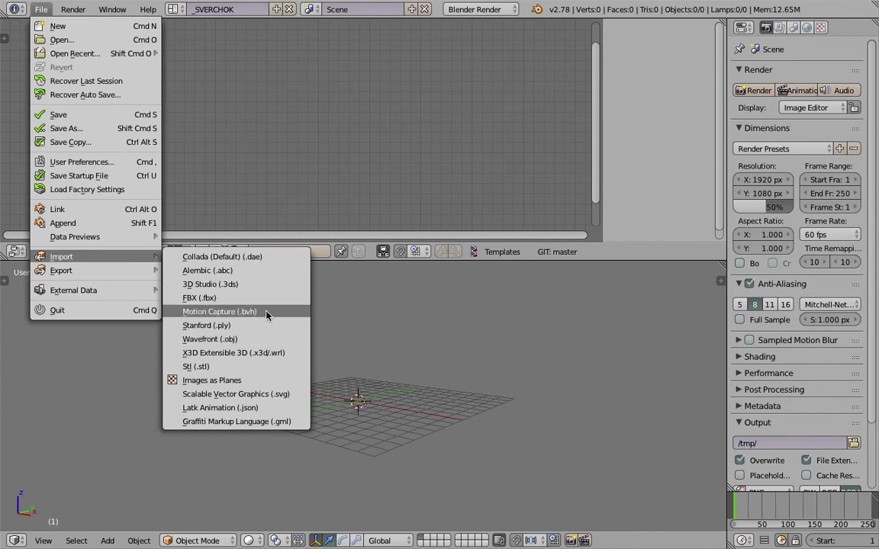
left_click(267, 313)
scroll(90, 232, "down", 3)
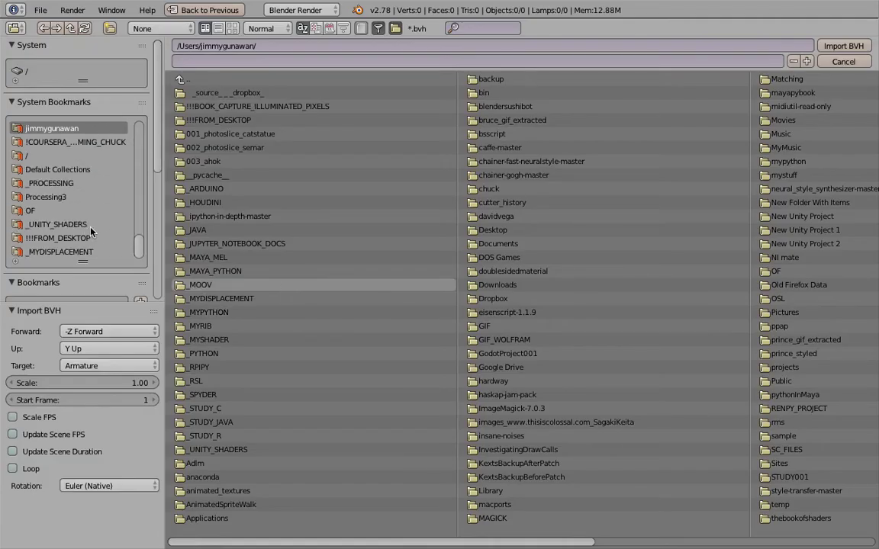
scroll(84, 213, "up", 6)
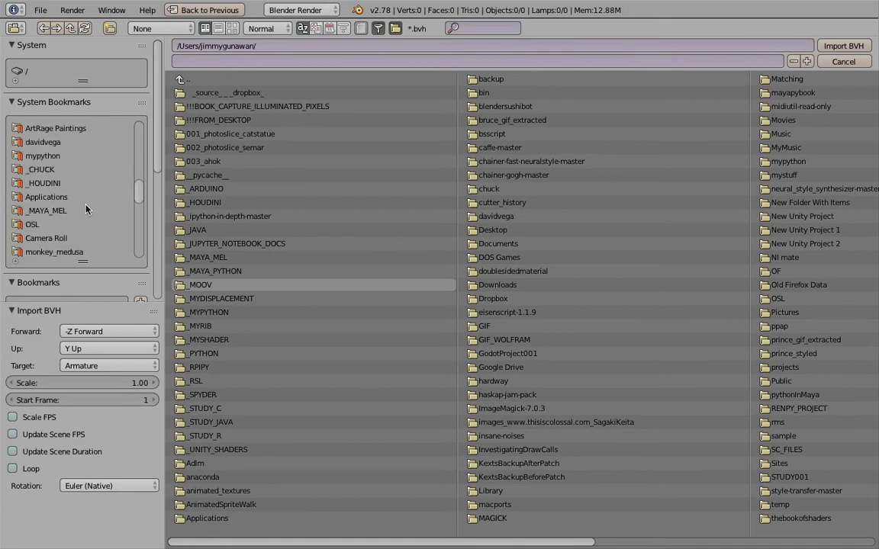
scroll(84, 204, "up", 5)
scroll(72, 203, "up", 4)
left_click(74, 211)
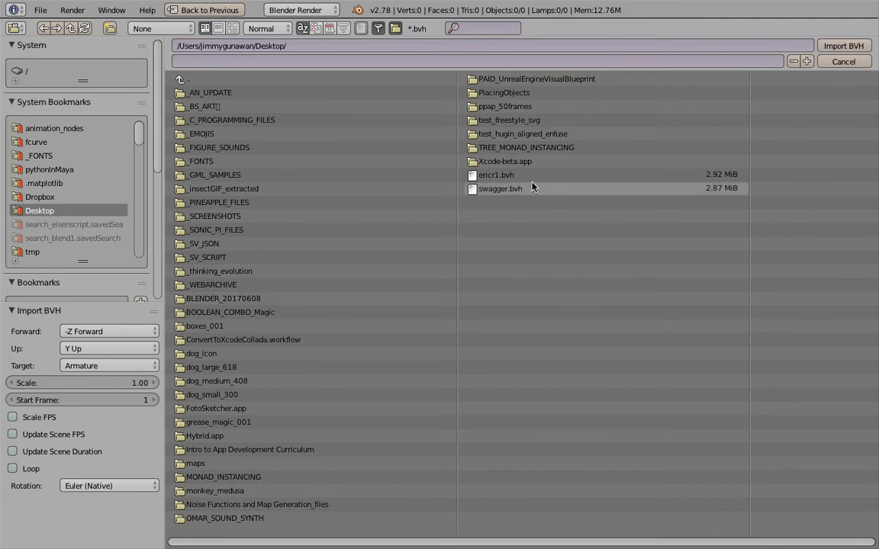
left_click(497, 175)
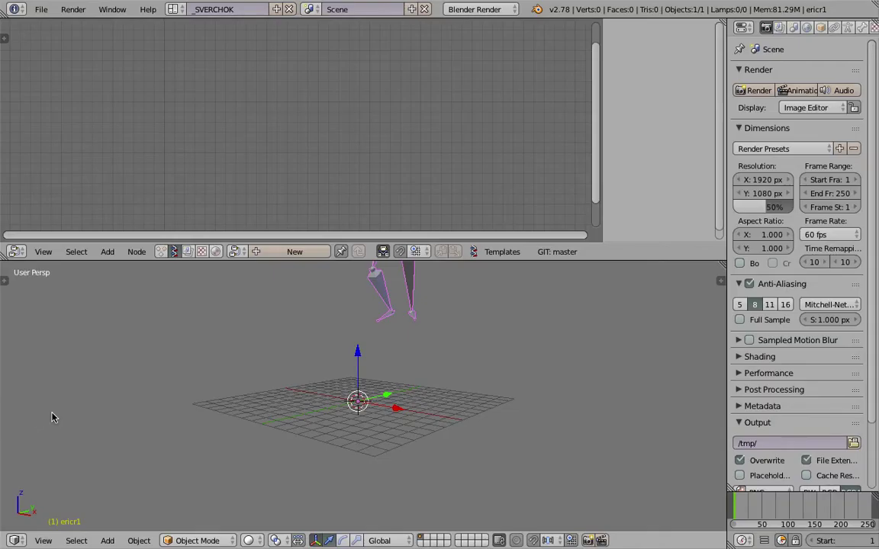
scroll(381, 367, "down", 9)
scroll(392, 371, "down", 1)
middle_click_drag(392, 371, 469, 448, "shift")
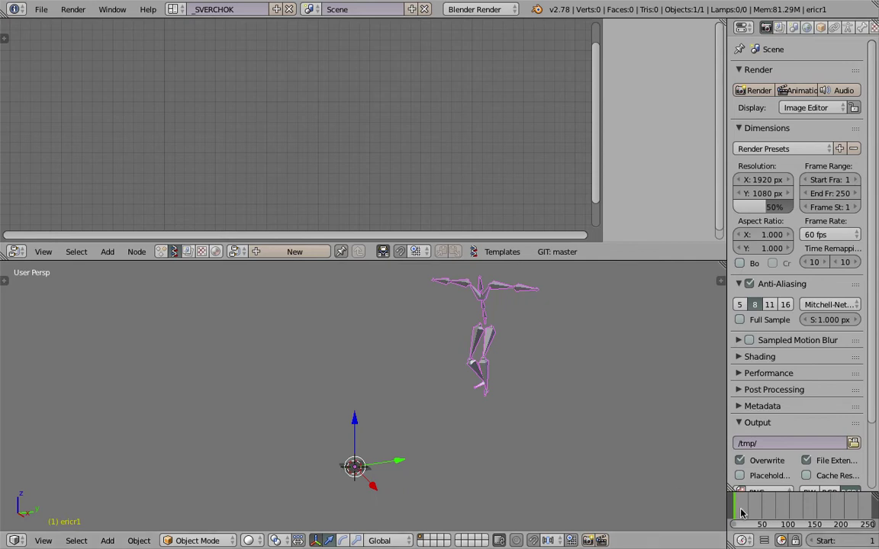
Scrub through the imported run animation and examine the armature's motion from several angles
left_click_drag(744, 512, 826, 502)
middle_click_drag(556, 407, 598, 369)
mouse_move(770, 504)
left_mouse_down()
mouse_move(810, 499)
mouse_move(768, 500)
left_mouse_up()
middle_click_drag(571, 475, 486, 375)
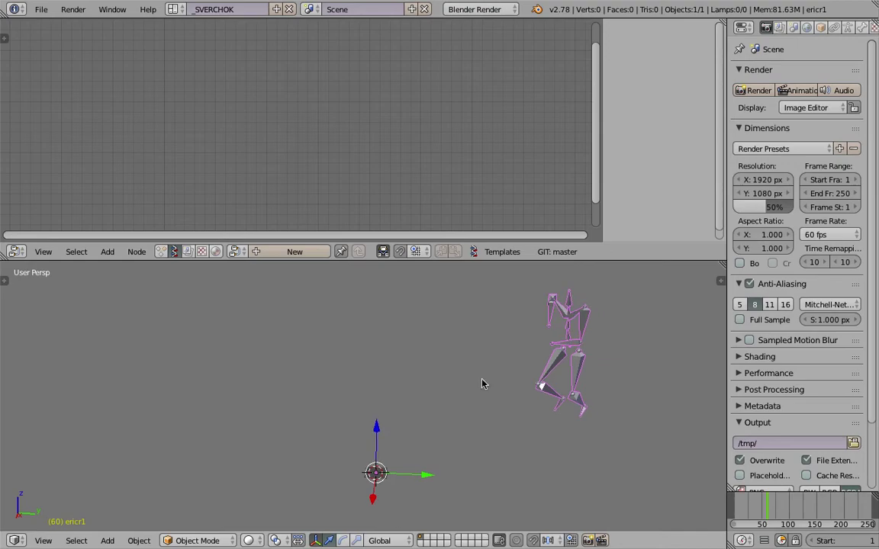
Save the scene to the Desktop folder as AN_Bone_Info_firsttest_001.blend
key("ctrl+shift+s")
left_click(229, 61)
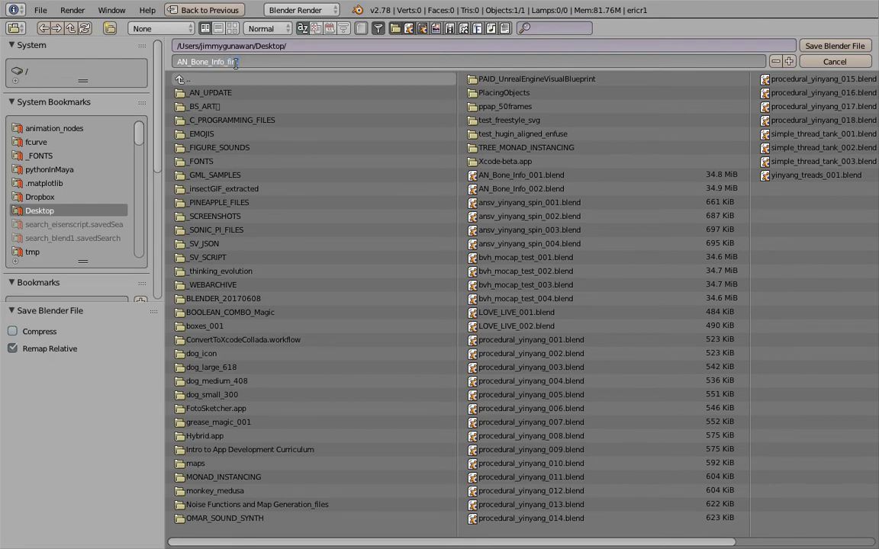
type("AN_Bone_Info_firsttest_001")
key("Return")
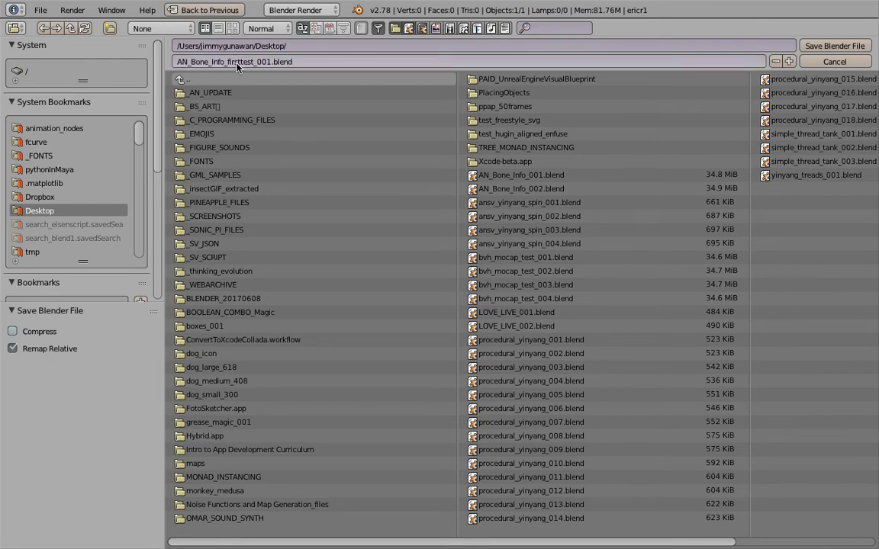
left_click(761, 45)
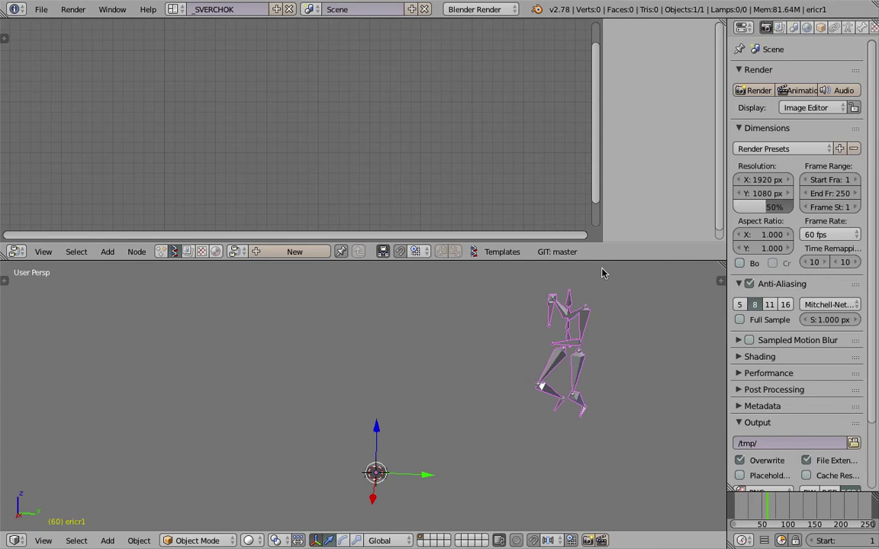
Enlarge the 3D view, examine the armature in Edit Mode, and return to Object Mode to scrub through the run animation
left_click_drag(597, 262, 593, 200)
mouse_move(789, 509)
left_mouse_down()
mouse_move(842, 499)
mouse_move(743, 495)
mouse_move(790, 493)
left_mouse_up()
middle_click_drag(451, 360, 431, 358, "shift")
key("Tab")
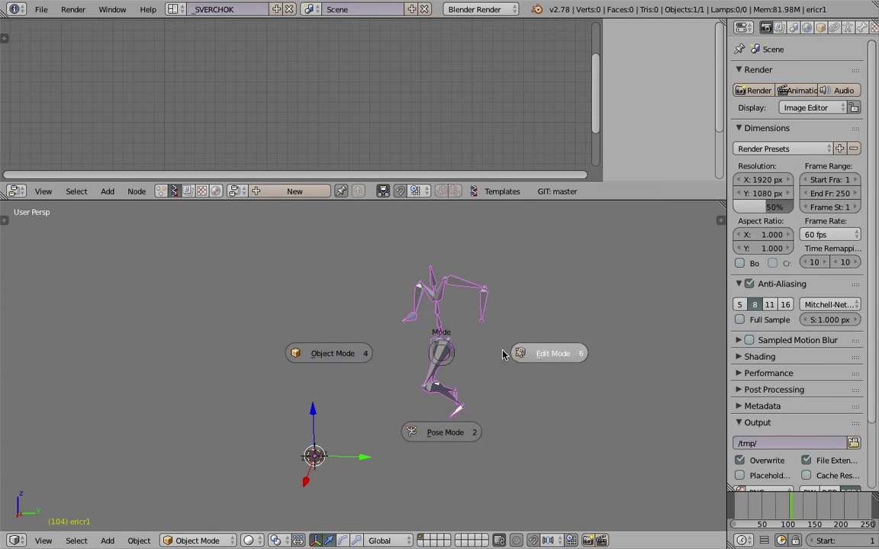
left_click(556, 353)
middle_click_drag(373, 362, 422, 383)
key("Tab")
left_click(260, 311)
left_click_drag(762, 502, 788, 526)
middle_click_drag(658, 474, 616, 471)
Save the scene over the existing blend file
key("ctrl+s")
left_click(557, 424)
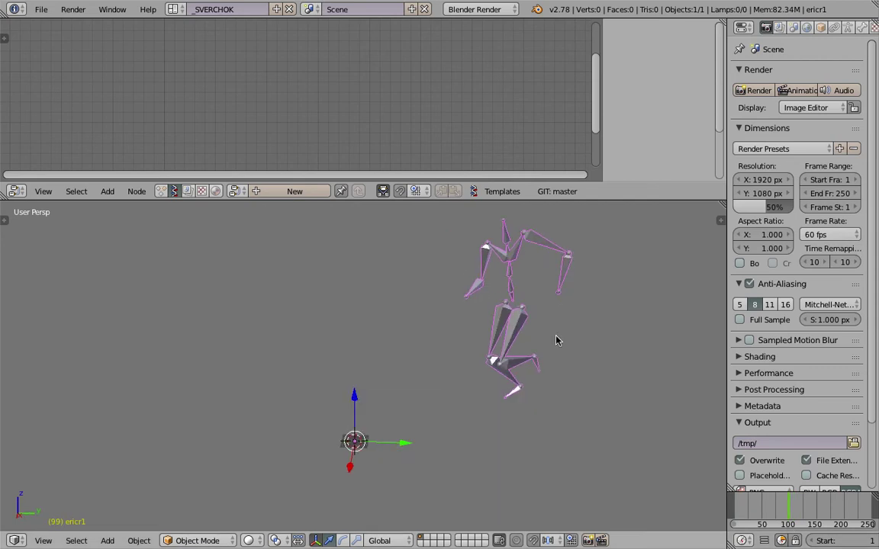
middle_click_drag(513, 249, 474, 273)
key("ctrl+s")
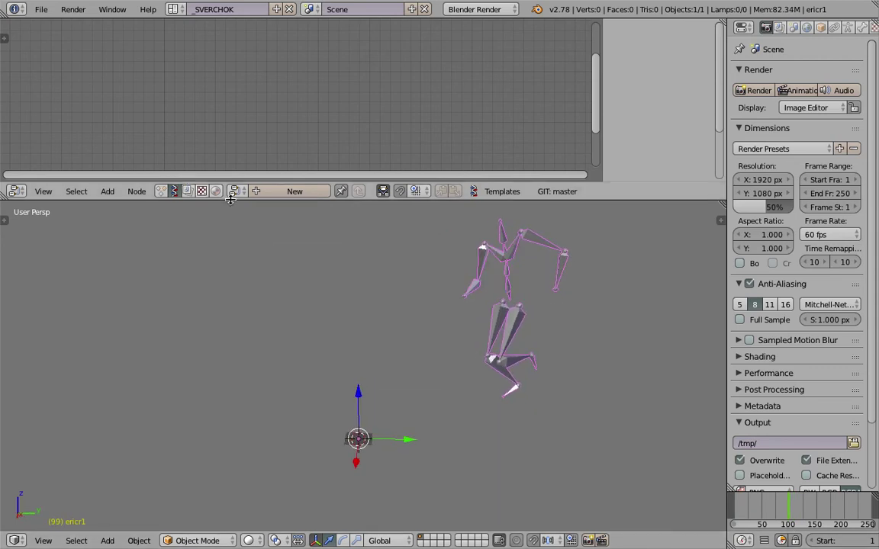
Switch the node editor to Animation Nodes, create a new node tree, and enlarge the node workspace by hiding its properties sidebar
left_click(161, 192)
left_click_drag(243, 200, 243, 225)
middle_click_drag(443, 286, 511, 284)
left_click(296, 216)
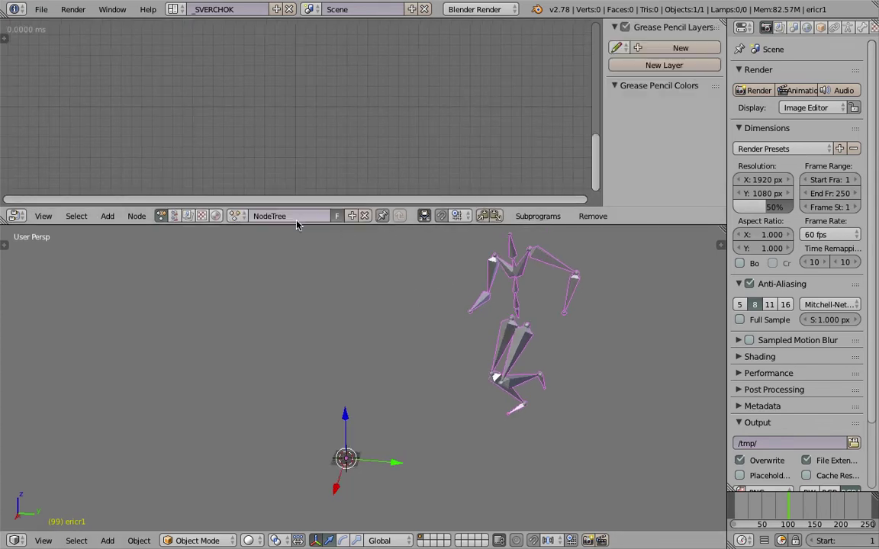
left_click_drag(299, 225, 299, 246)
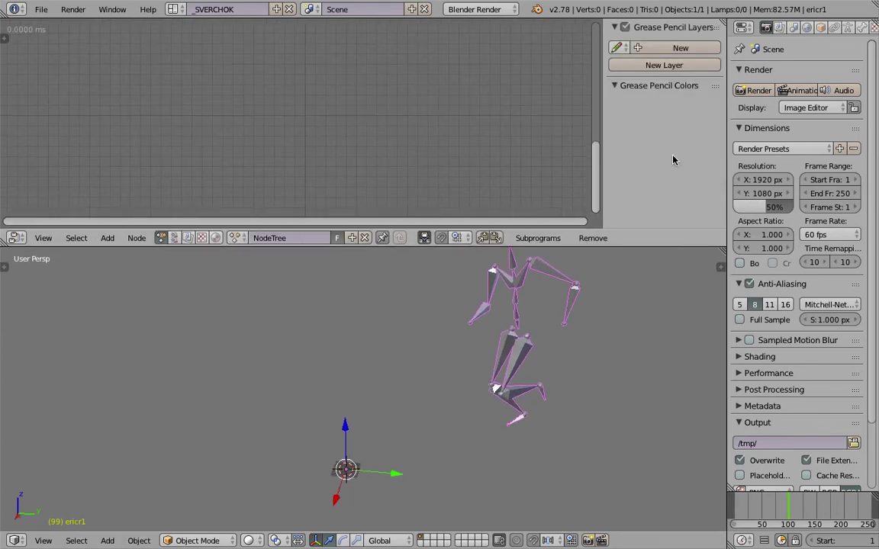
key("n")
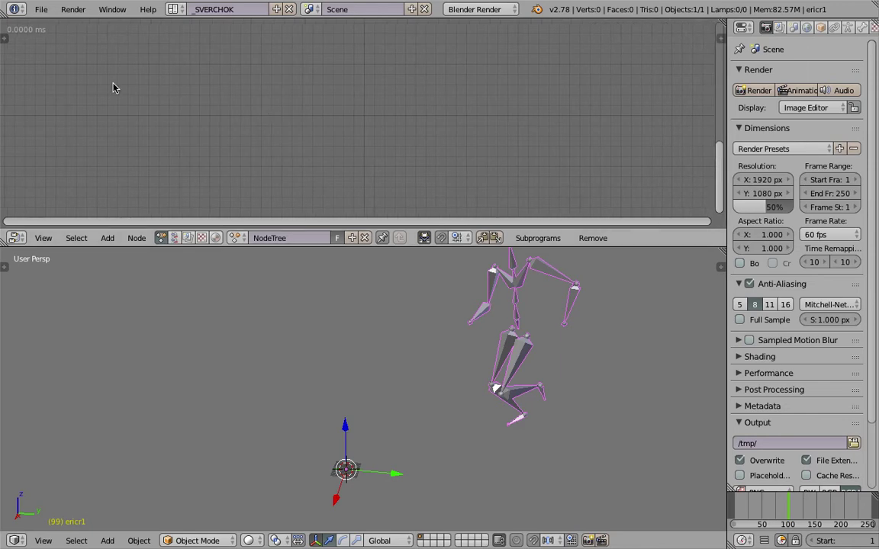
Set the node tree's Auto Execution to Tree Changed, Frame Changed and Property Changed, with Always disabled
left_click(8, 39)
left_click(7, 114)
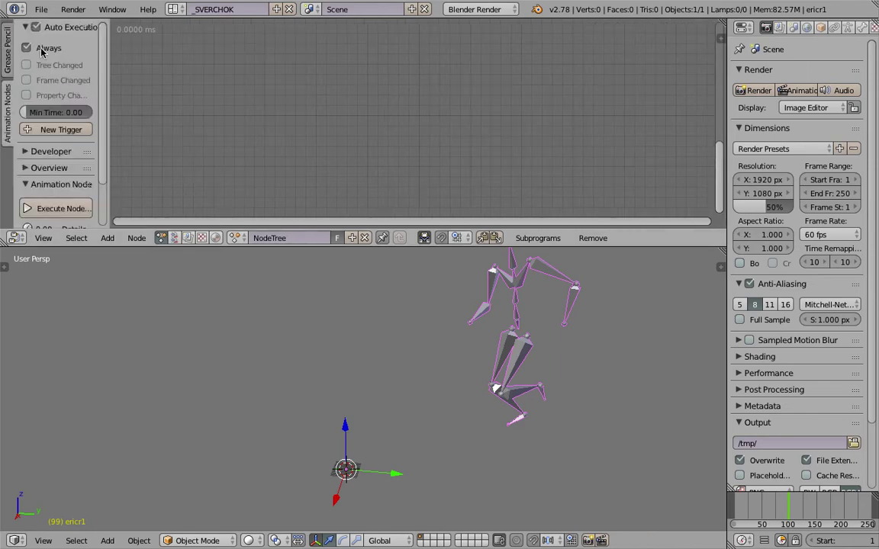
left_click(47, 49)
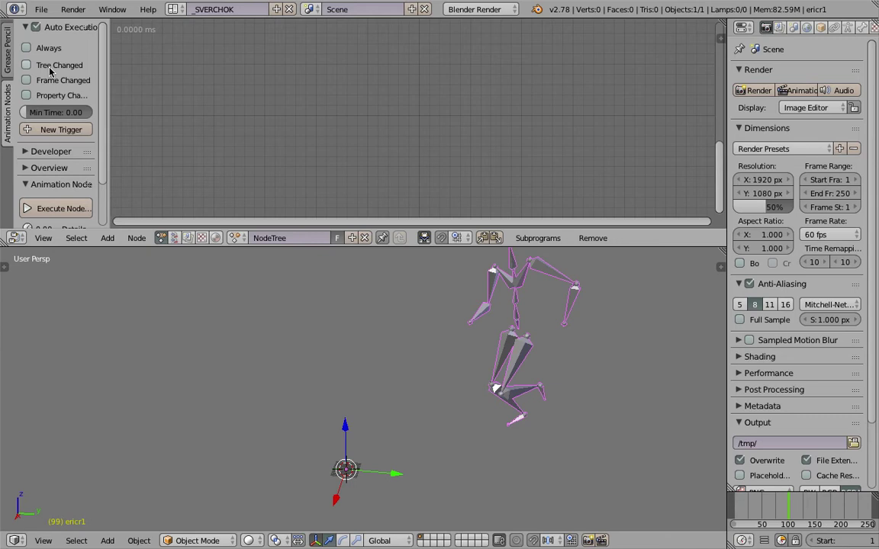
Add a Bone Info node to the empty node tree
key("shift+a")
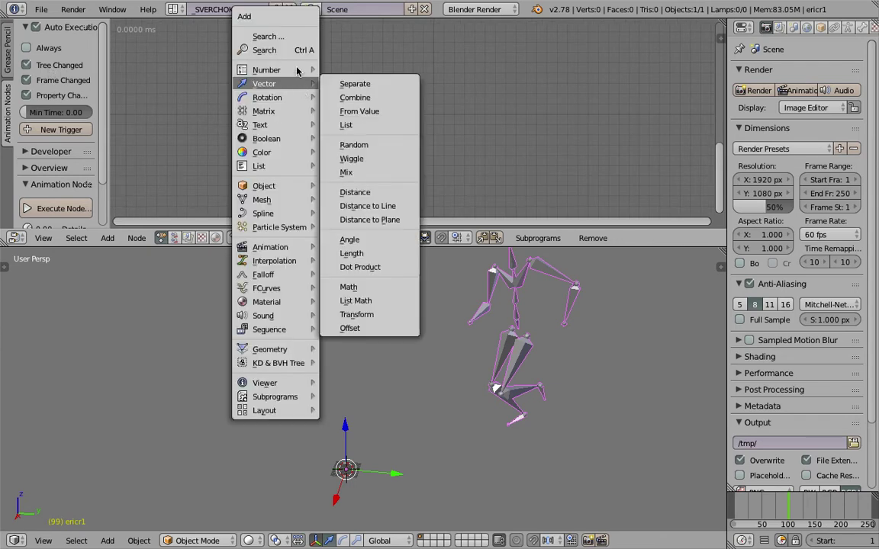
left_click(289, 51)
type("bon")
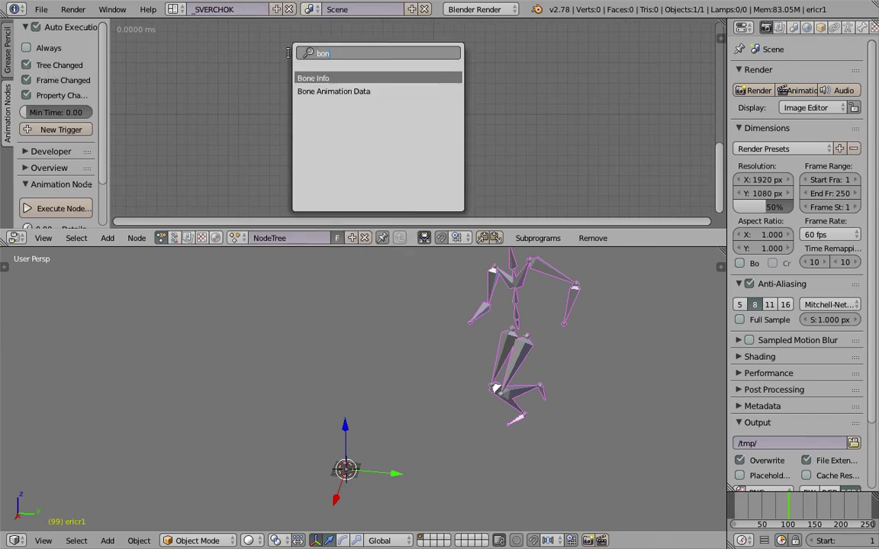
key("Return")
left_click(225, 62)
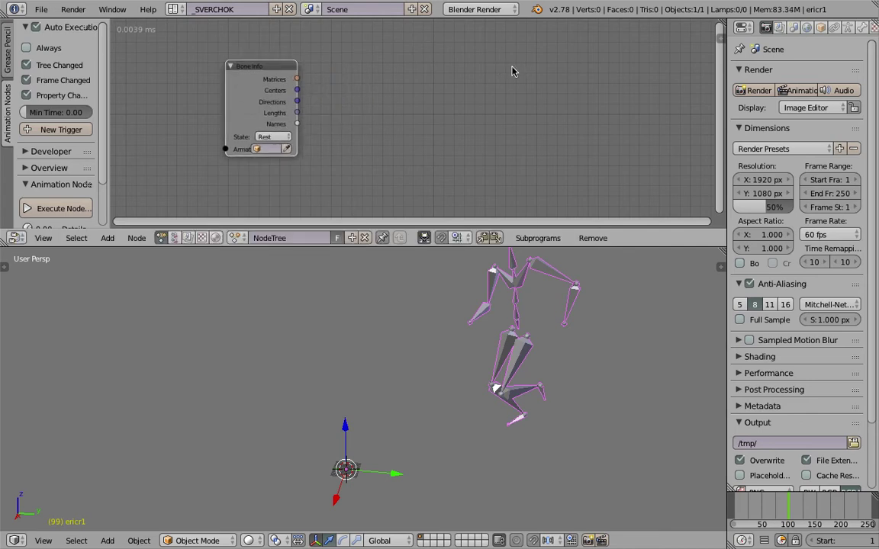
Try out a Bone Animation Data node widened beside the Bone Info node and delete it
key("shift+a")
left_click(512, 68)
type("bone")
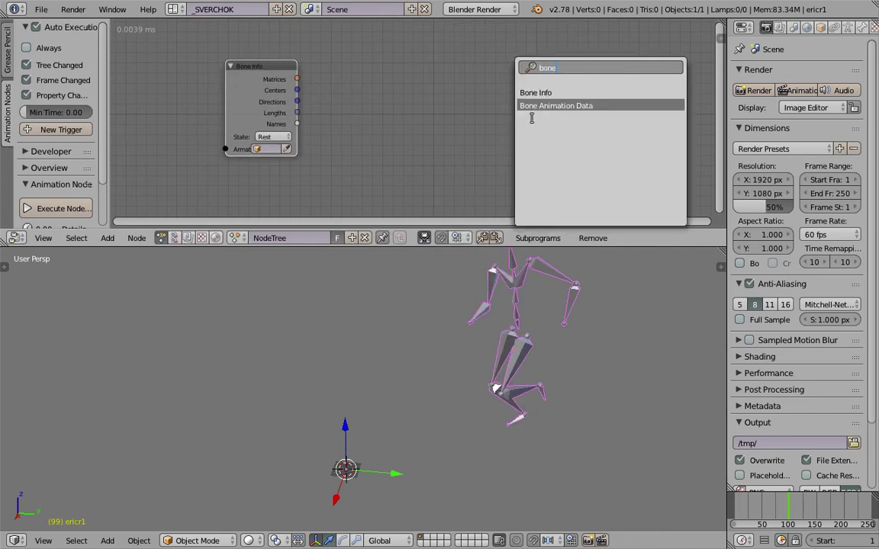
left_click(542, 106)
left_click(389, 99)
scroll(393, 136, "up", 1)
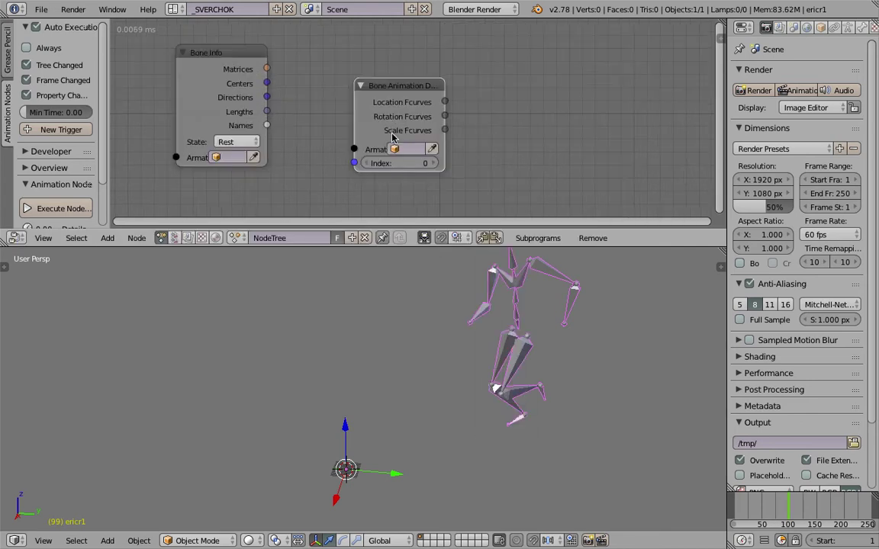
left_click_drag(444, 89, 530, 90)
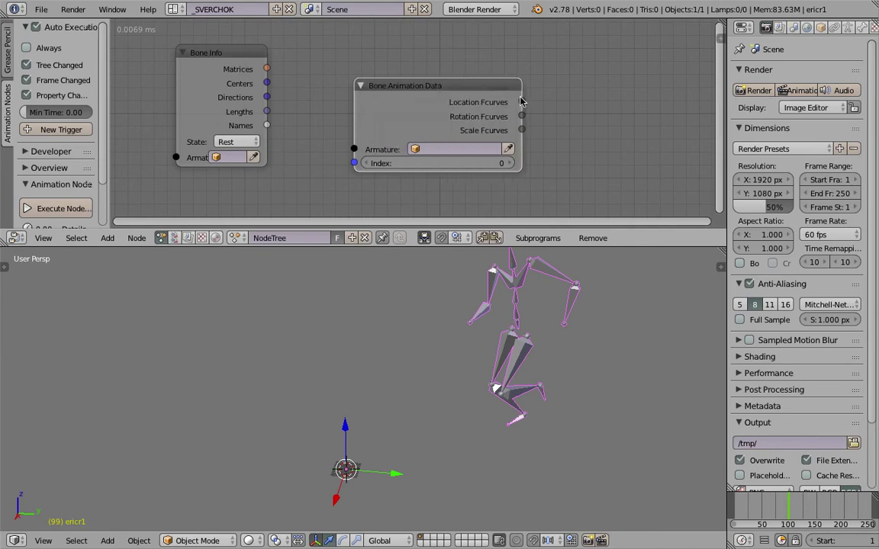
left_click_drag(422, 115, 473, 97)
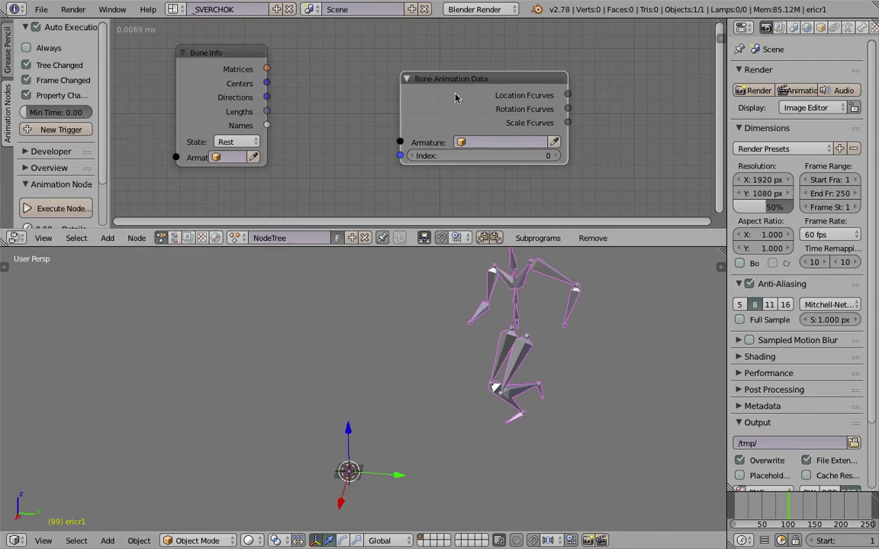
key("x")
Save the blend file with the Bone Info node in place
middle_click_drag(534, 289, 513, 313)
key("ctrl+s")
left_click(513, 313)
middle_click_drag(433, 355, 385, 380)
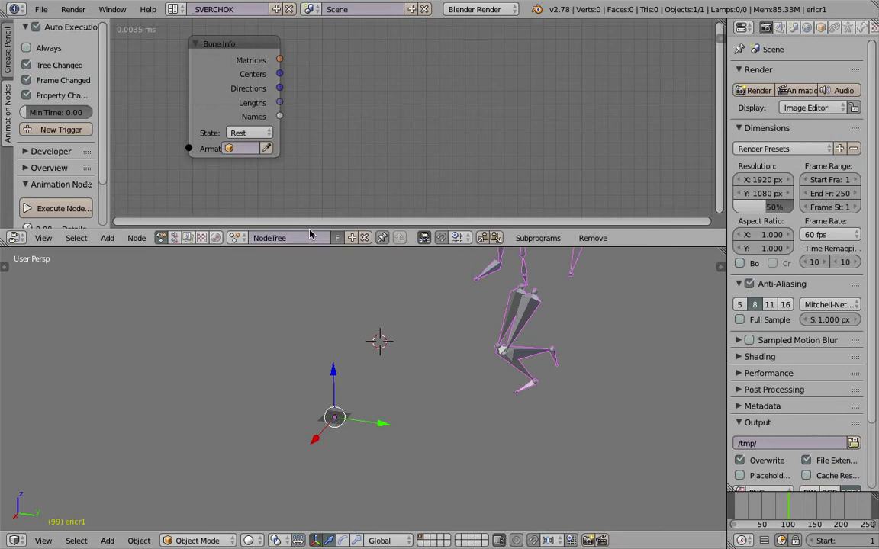
Assign the ericr1 armature to the Bone Info node with its state set to Pose, and move the animation to frame 69
left_click(248, 148)
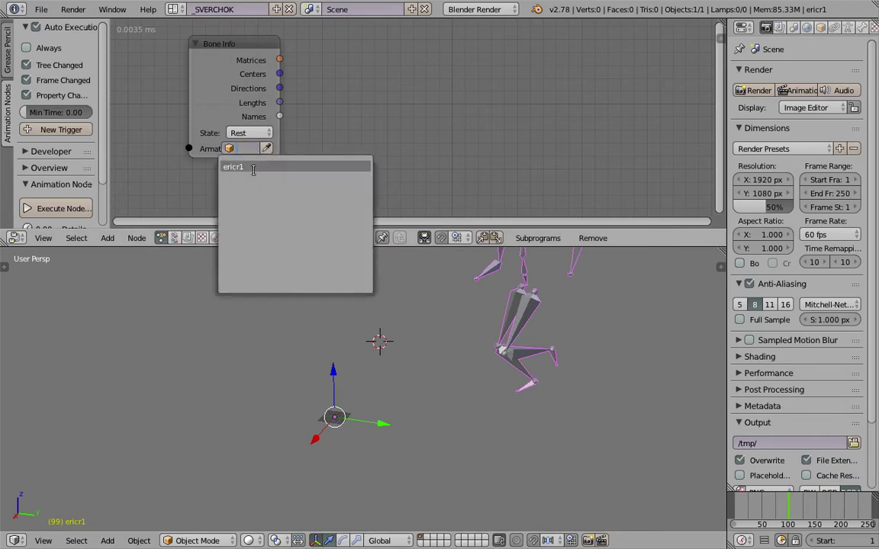
left_click(254, 167)
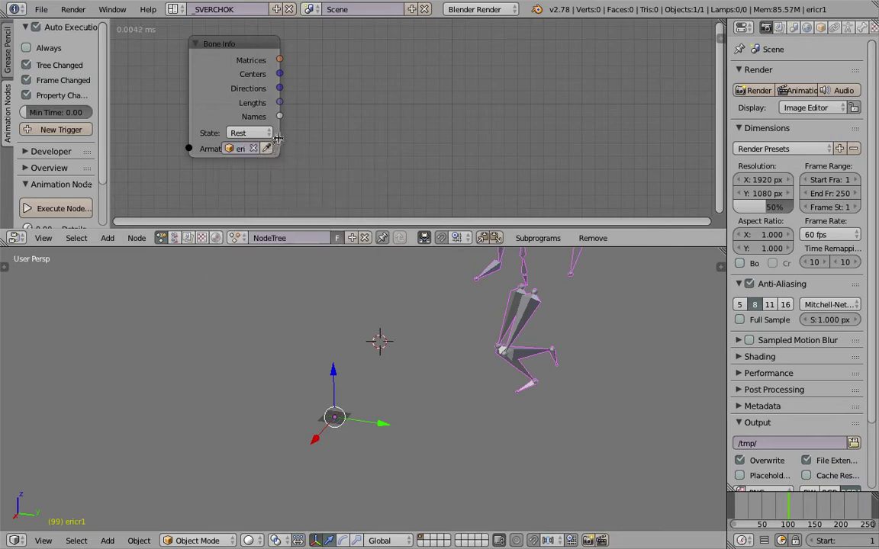
scroll(305, 163, "up", 3)
left_click(305, 161)
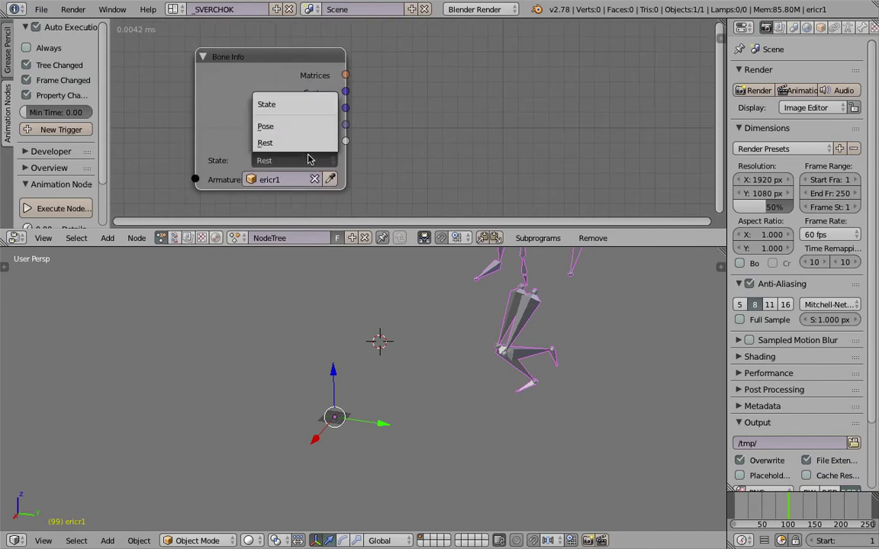
left_click(287, 145)
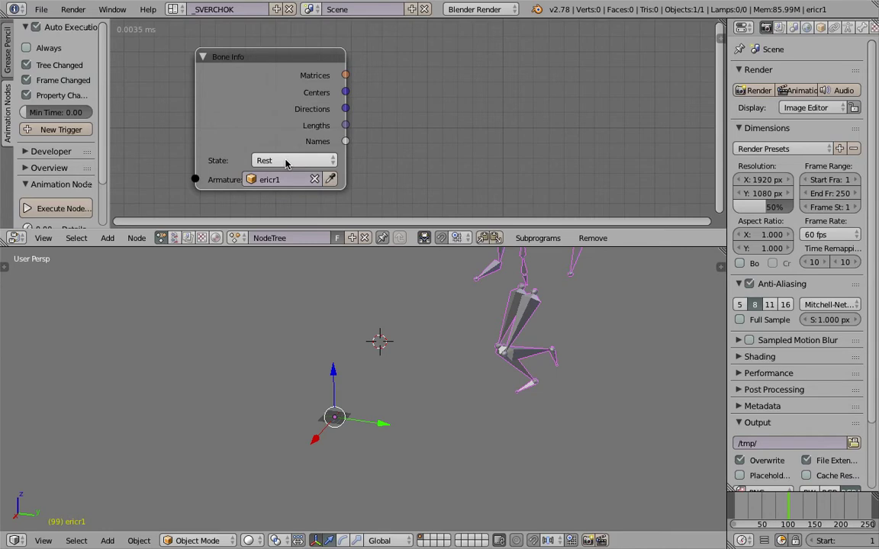
left_click(292, 162)
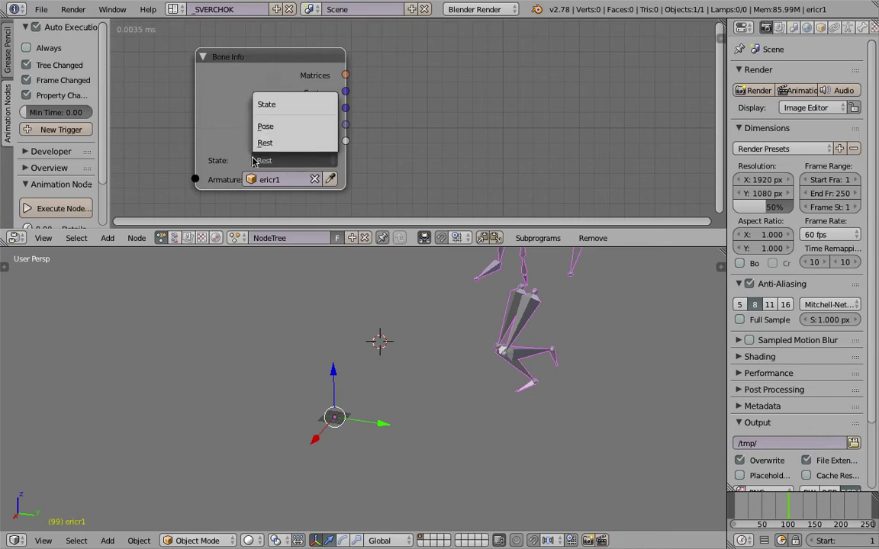
left_click(276, 126)
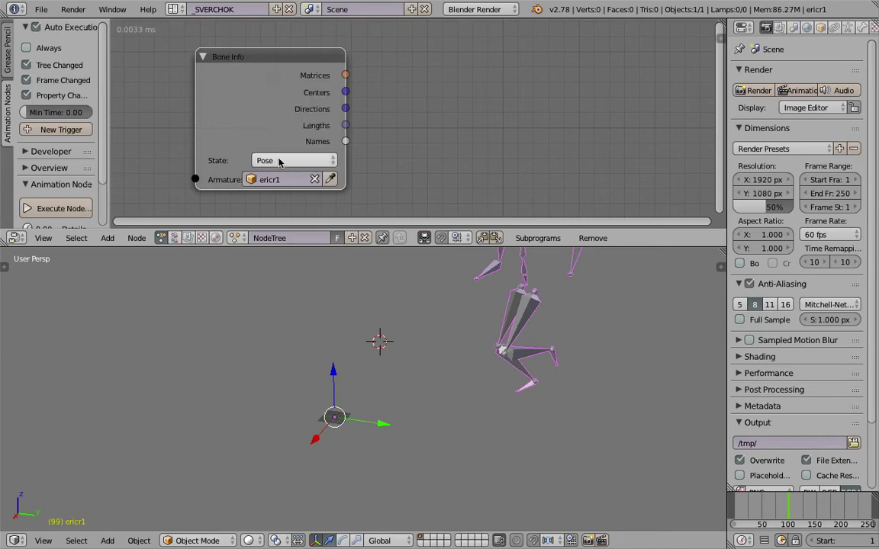
left_click(754, 506)
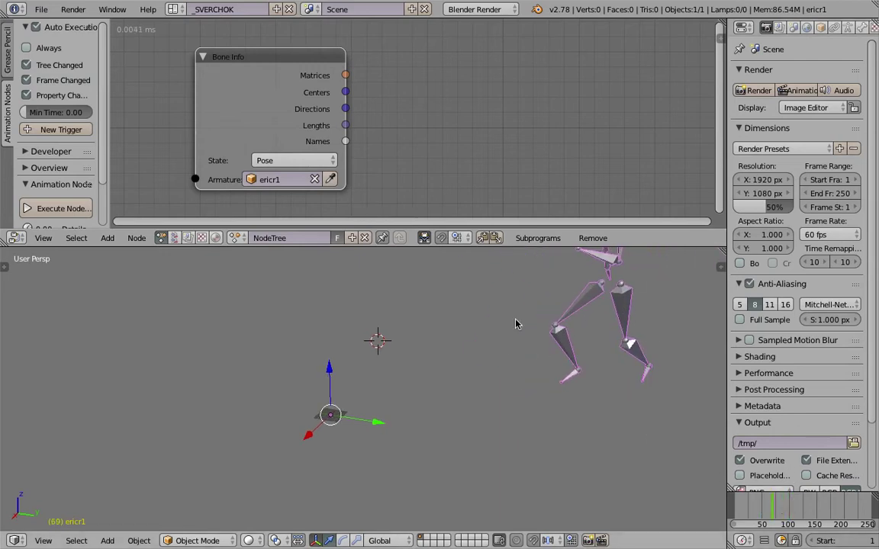
middle_click_drag(333, 79, 323, 71)
left_click_drag(336, 67, 425, 82)
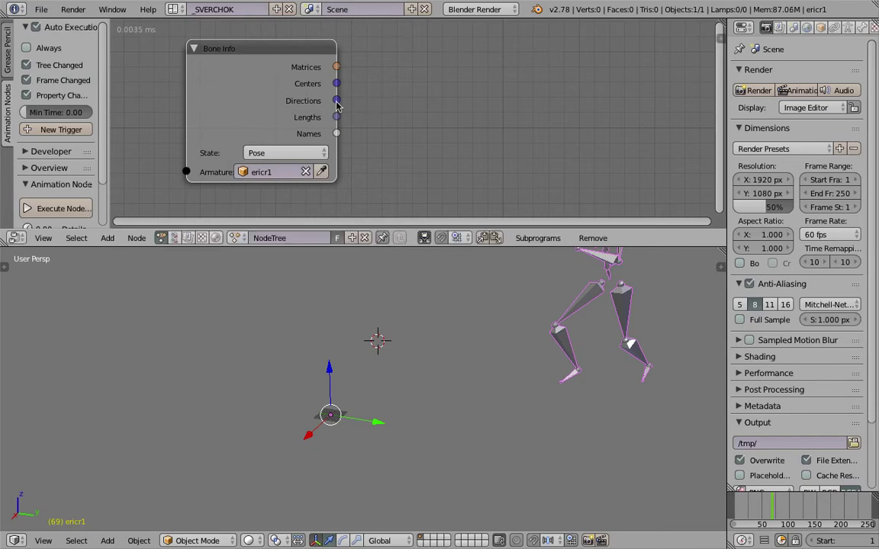
left_click_drag(336, 83, 439, 73)
left_click_drag(551, 77, 348, 96)
Save the scene over AN_Bone_Info_firsttest_001.blend
key("ctrl+s")
key("Return")
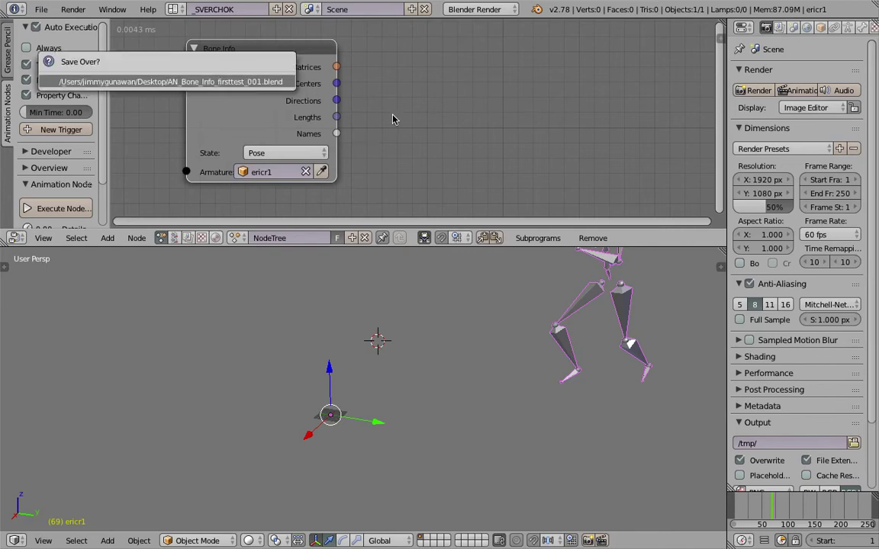
Add an Object Instancer node beside the Bone Info node
scroll(404, 116, "down", 3)
key("shift+a")
left_click(454, 108)
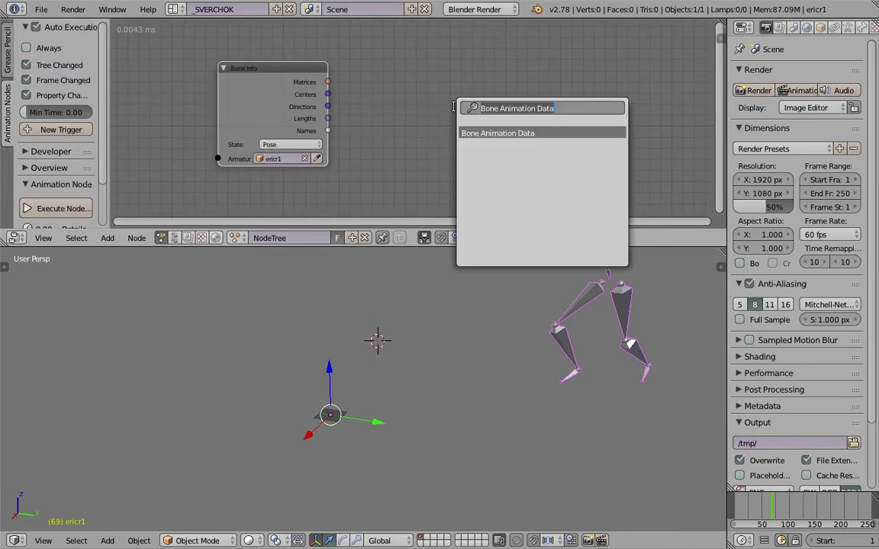
type("instan")
key("Return")
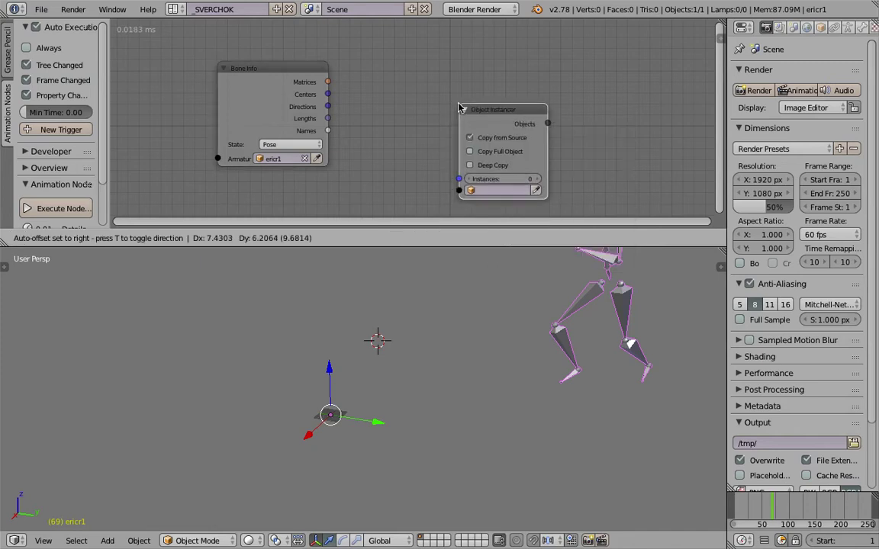
left_click(381, 72)
Add an Ico Sphere mesh to the scene and move it close to the grid at the world origin
key("shift+a")
mouse_move(412, 338)
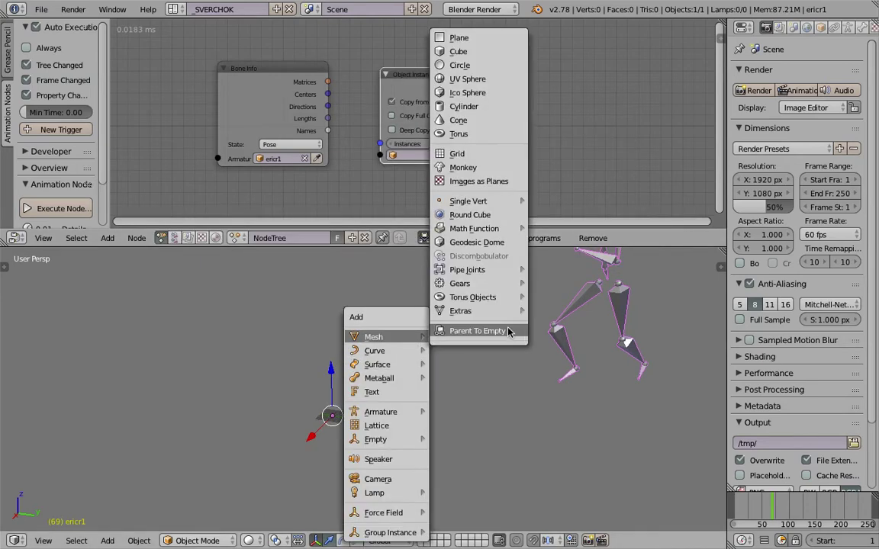
left_click(467, 93)
key("g")
left_click(340, 433)
key("s")
key("Escape")
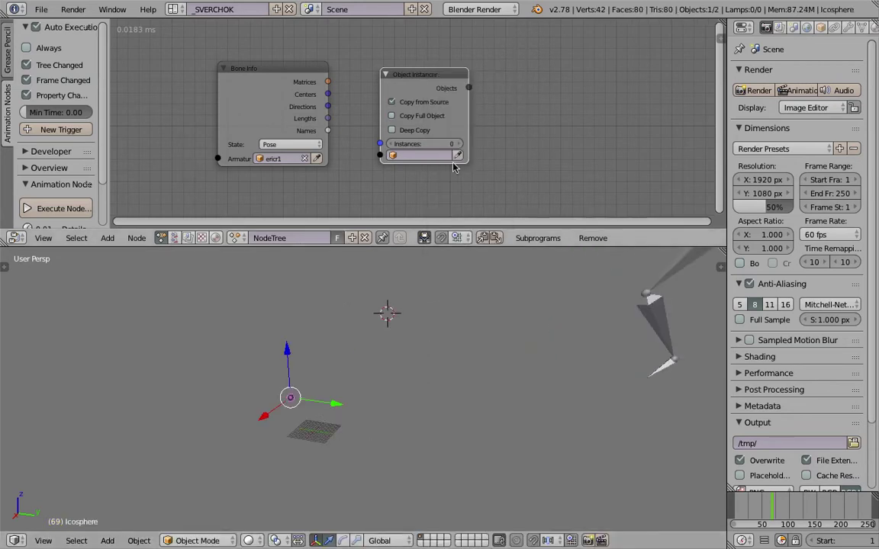
Set Icosphere as the Object Instancer's source object and space the node farther from the Bone Info node
left_click_drag(432, 79, 447, 69)
scroll(412, 99, "up", 4)
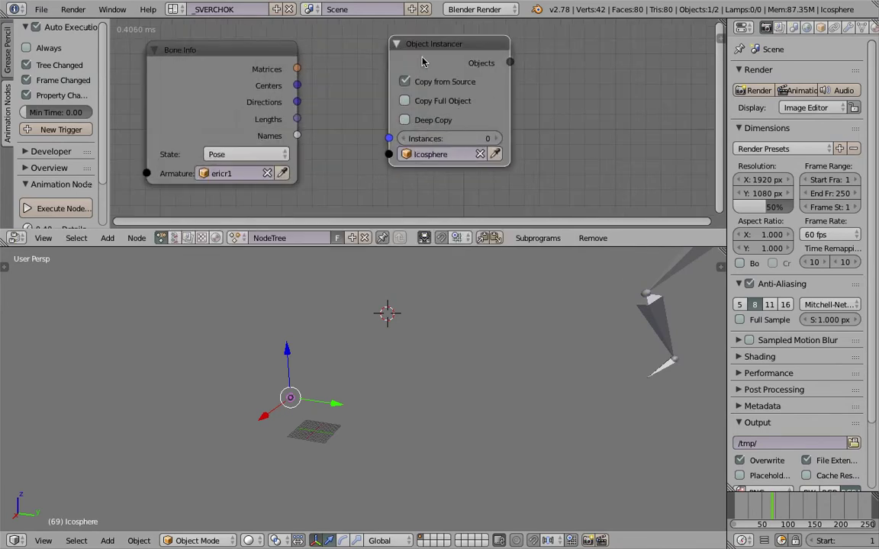
left_click_drag(461, 63, 472, 63)
middle_click_drag(329, 87, 338, 85)
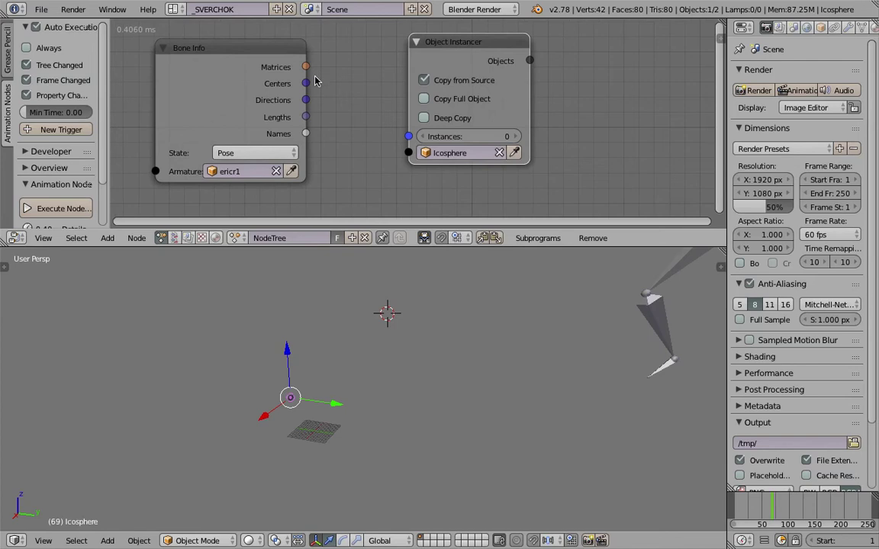
Link Bone Info's Matrices to the Object Instancer's Instances through a Get Length node, and save over AN_Bone_Info_firsttest_001.blend
left_click_drag(306, 69, 307, 69)
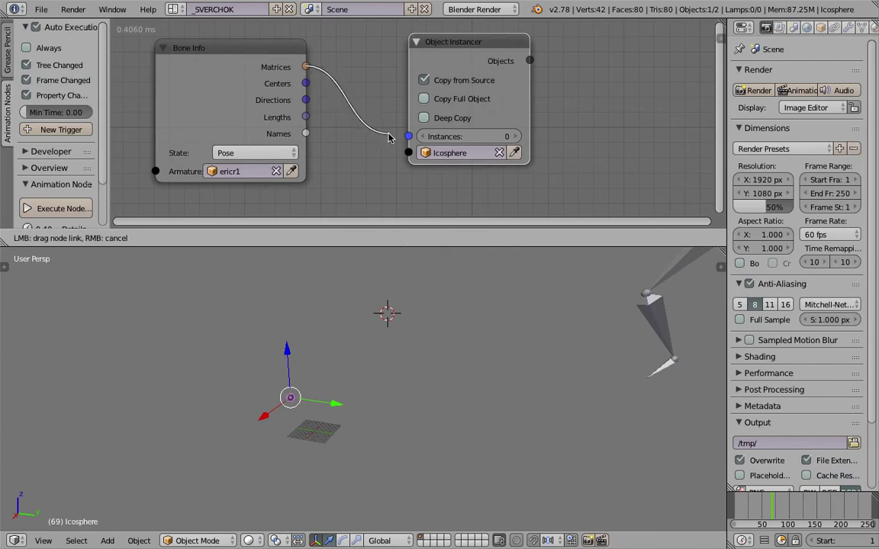
left_click_drag(407, 138, 416, 135)
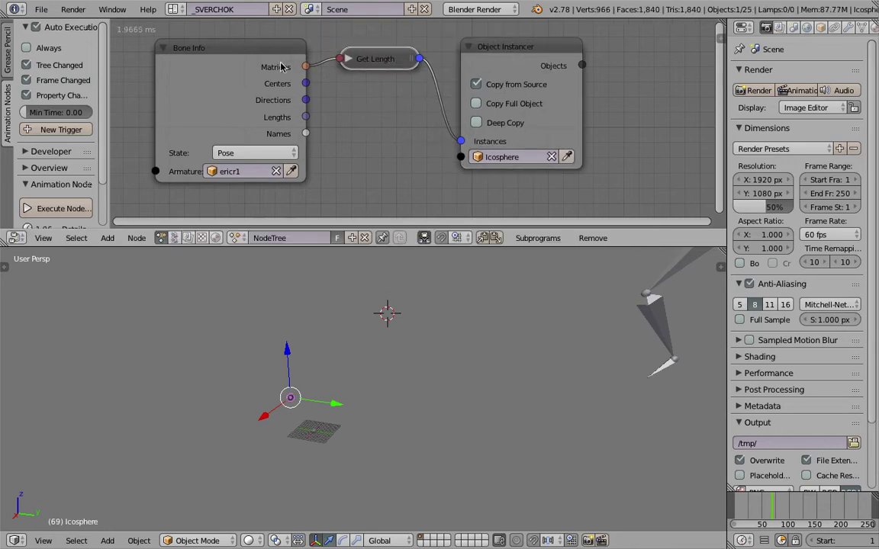
scroll(268, 83, "down", 2)
middle_click_drag(374, 105, 301, 94)
key("ctrl+s")
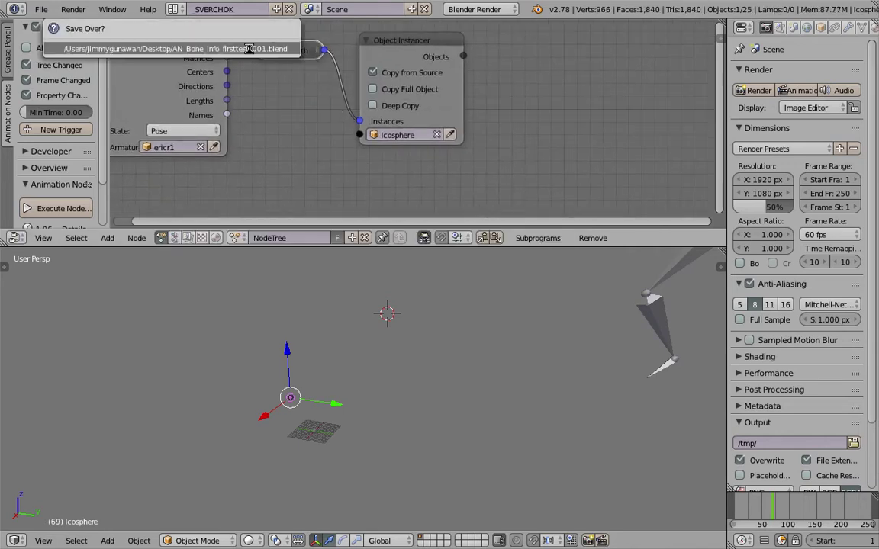
left_click(226, 44)
Add an Object Transforms Output node after the Object Instancer
key("shift+a")
left_click(526, 52)
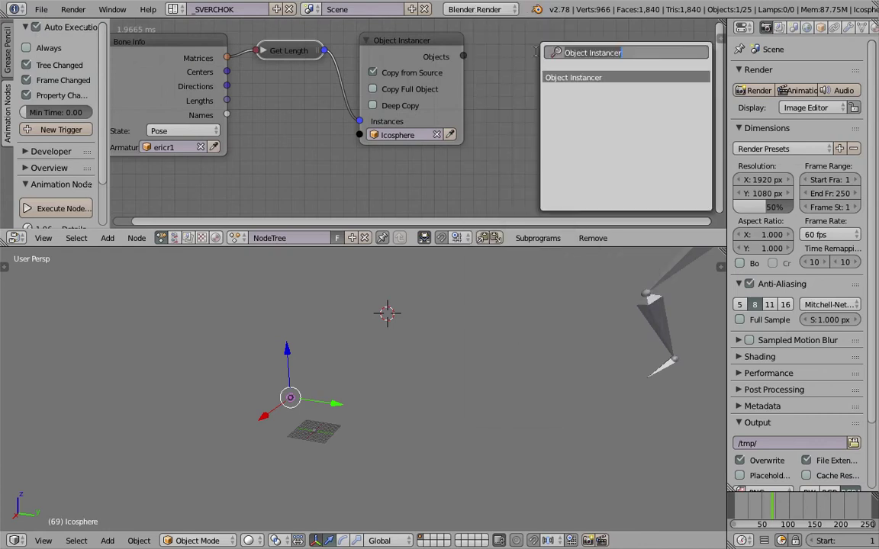
type("object t")
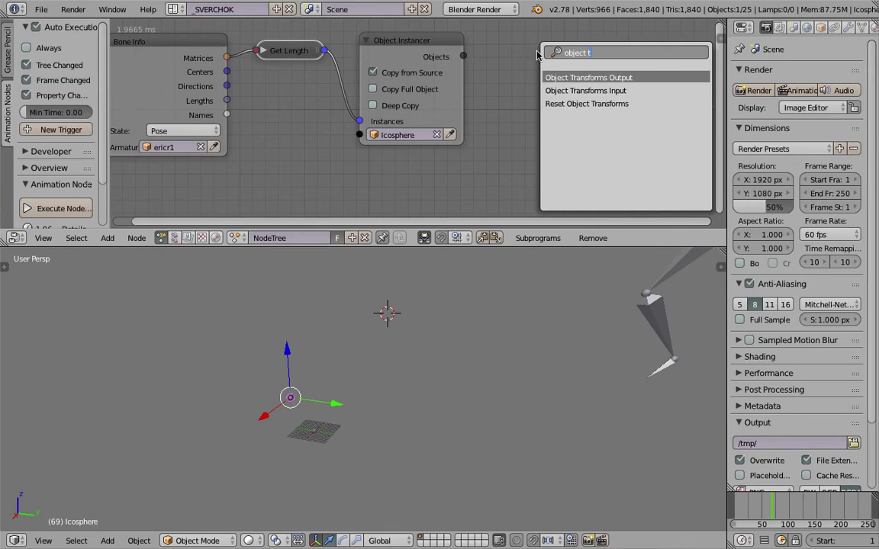
key("Return")
left_click(537, 52)
scroll(545, 159, "down", 1)
Add an Object Matrix Output node between the Object Instancer and the Object Transforms Output
key("shift+a")
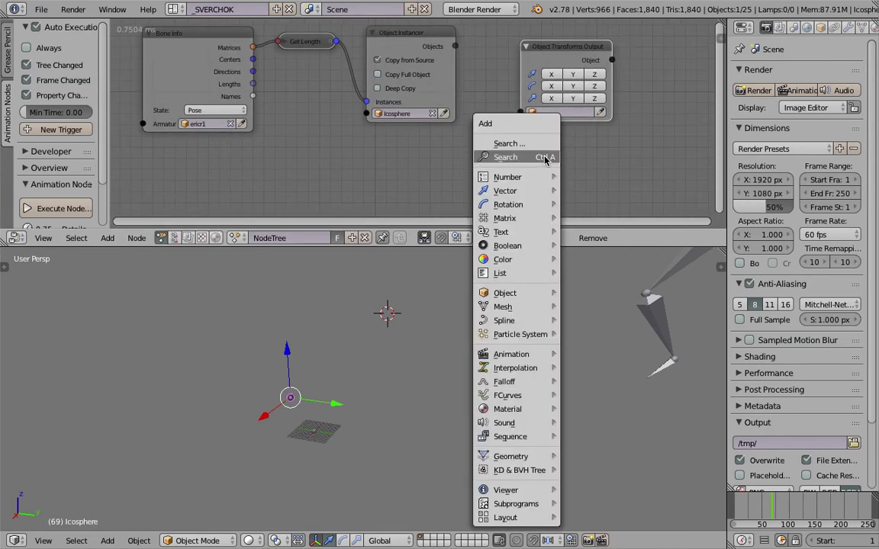
left_click(545, 159)
type("matrix o")
key("Return")
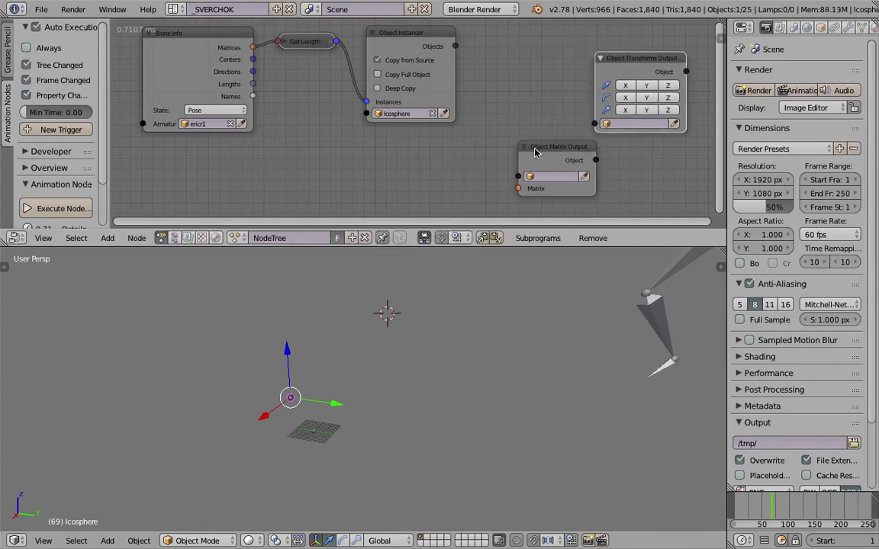
left_click(492, 84)
scroll(486, 101, "up", 1)
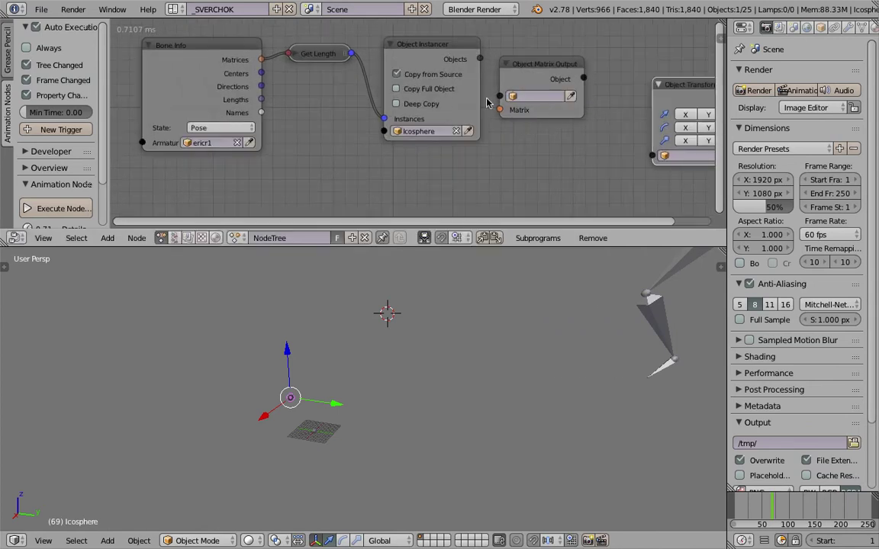
Link Bone Info's Matrices and the Object Instancer's Objects to the Object Matrix Output's matching inputs
middle_click_drag(268, 64, 288, 78)
left_click_drag(282, 70, 519, 119)
left_click_drag(562, 71, 574, 69)
left_click(573, 69)
left_click_drag(499, 68, 531, 103)
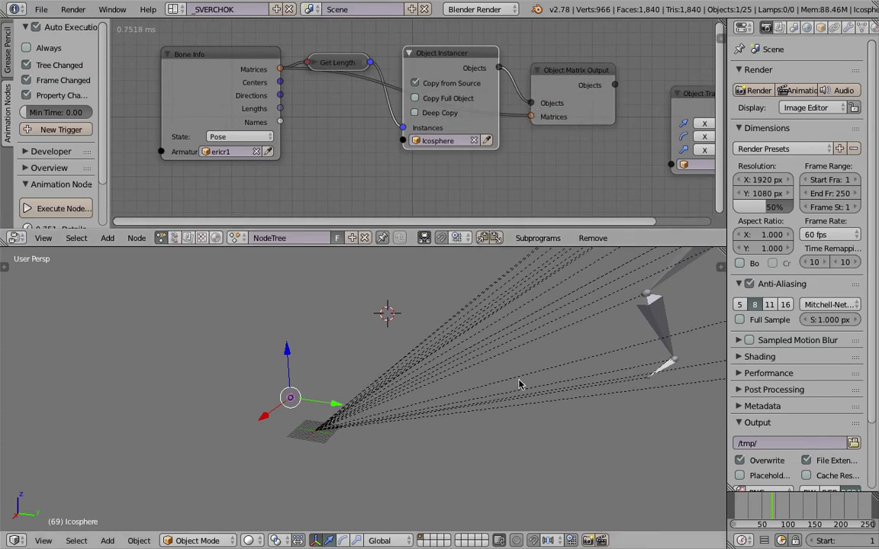
Check the ico sphere instance at the armature's knee in wireframe display, and save over the file
scroll(522, 386, "down", 4)
scroll(532, 369, "up", 5)
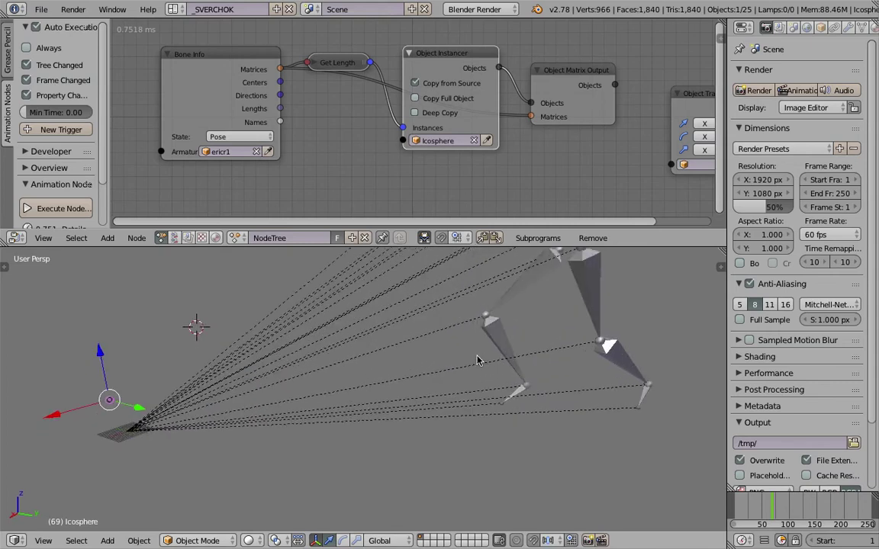
scroll(504, 363, "up", 4)
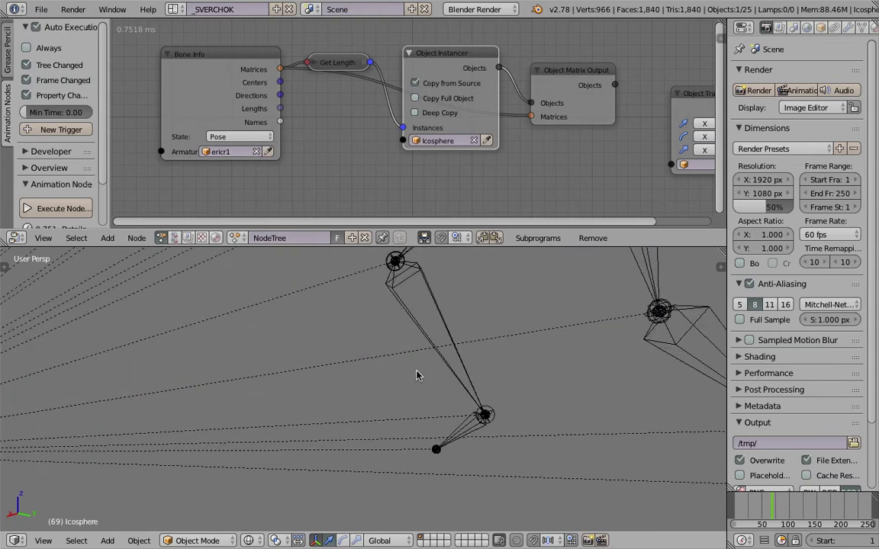
left_click(394, 267)
scroll(435, 313, "down", 6)
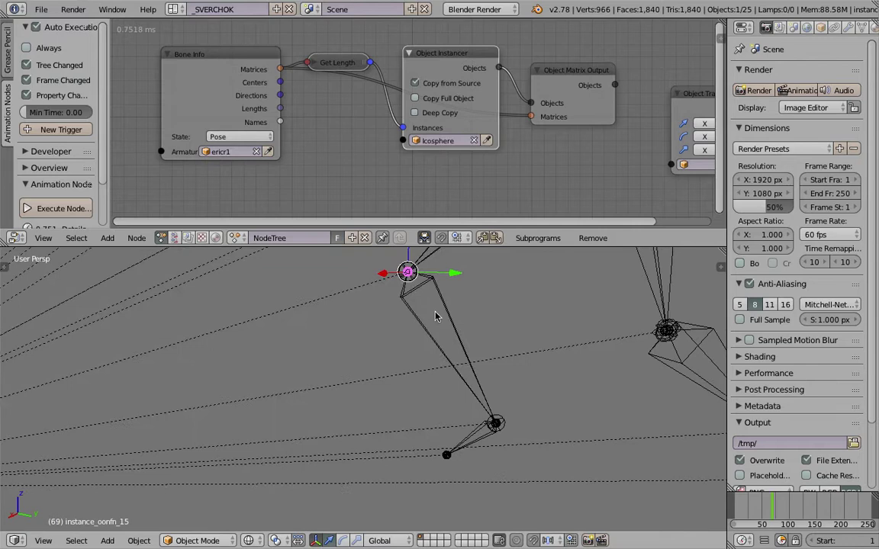
middle_click_drag(343, 367, 261, 394)
key("ctrl+s")
left_click(377, 370)
Rearrange the Object Instancer and Object Matrix Output nodes so that they sit side by side with clear links
middle_click_drag(539, 151, 425, 147)
scroll(426, 147, "up", 3)
left_click_drag(467, 84, 522, 94)
left_click_drag(315, 34, 247, 93)
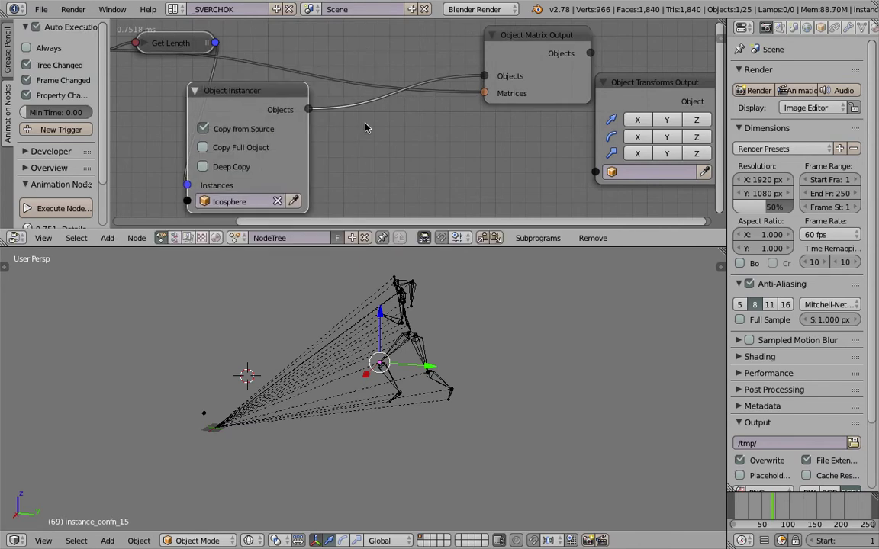
middle_click_drag(402, 103, 400, 146)
left_click_drag(261, 136, 359, 61)
key("ctrl+s")
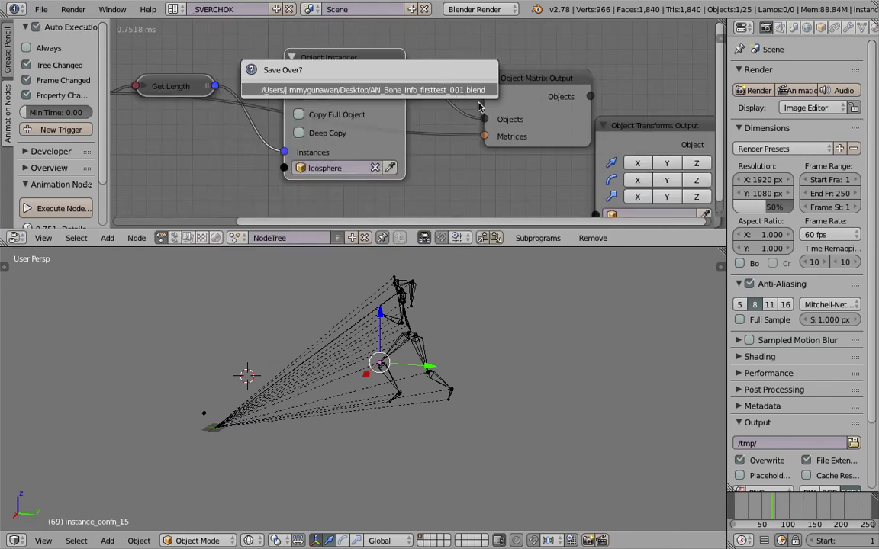
left_click_drag(525, 73, 507, 76)
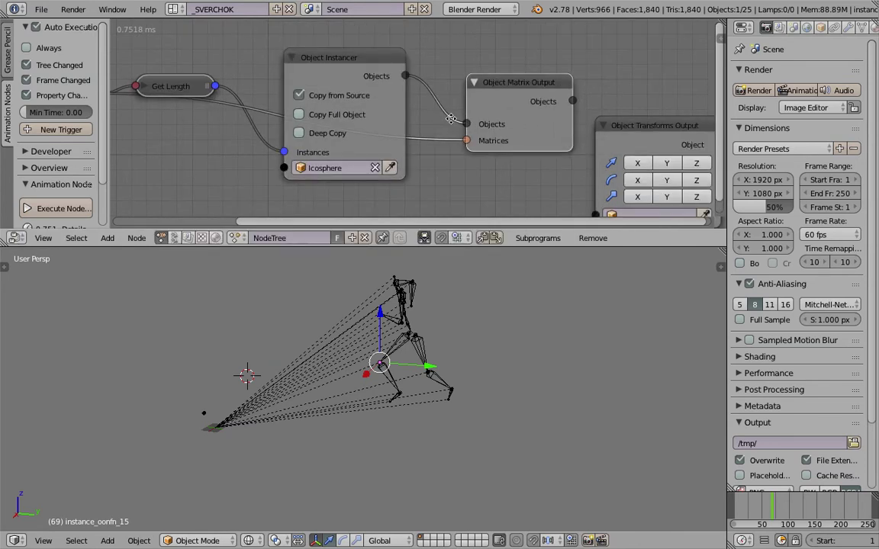
middle_click_drag(453, 119, 484, 97)
middle_click_drag(452, 393, 445, 357)
middle_click_drag(338, 374, 373, 374)
middle_click_drag(332, 335, 391, 324, "shift")
scroll(345, 340, "up", 2)
middle_click_drag(516, 154, 487, 156)
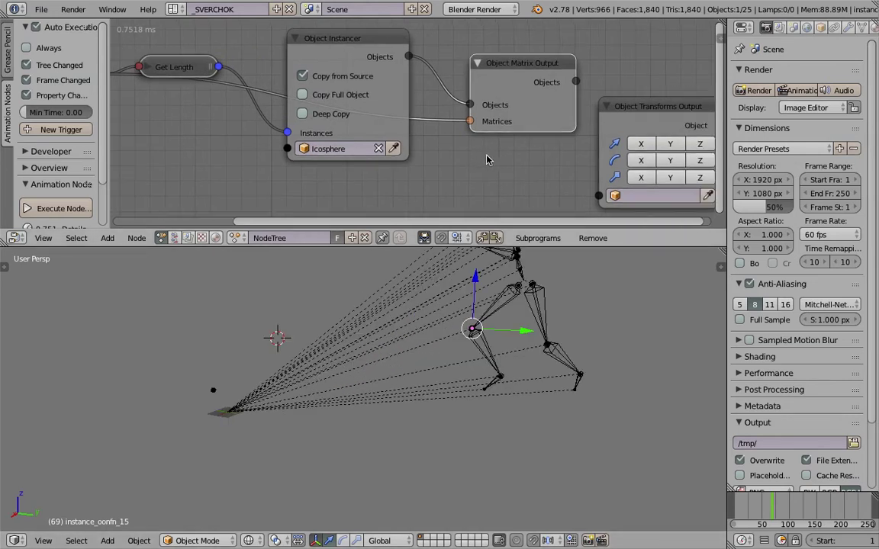
Reposition the Object Transforms Output and Object Matrix Output nodes so that they sit next to each other
scroll(442, 145, "down", 2)
middle_click_drag(627, 137, 361, 150)
scroll(361, 150, "up", 3)
left_click_drag(354, 122, 391, 98)
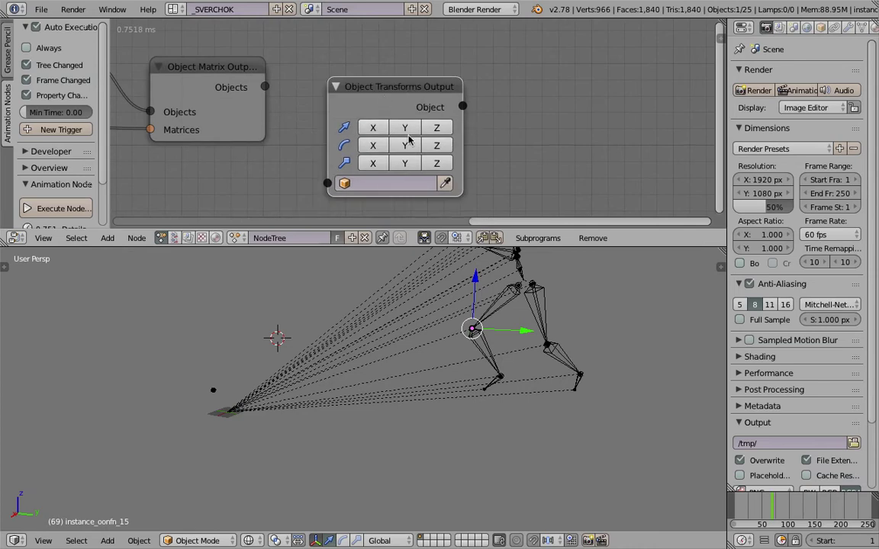
scroll(284, 166, "down", 2)
middle_click_drag(284, 164, 455, 137)
left_click_drag(382, 107, 410, 111)
middle_click_drag(340, 115, 463, 136)
scroll(528, 135, "down", 2)
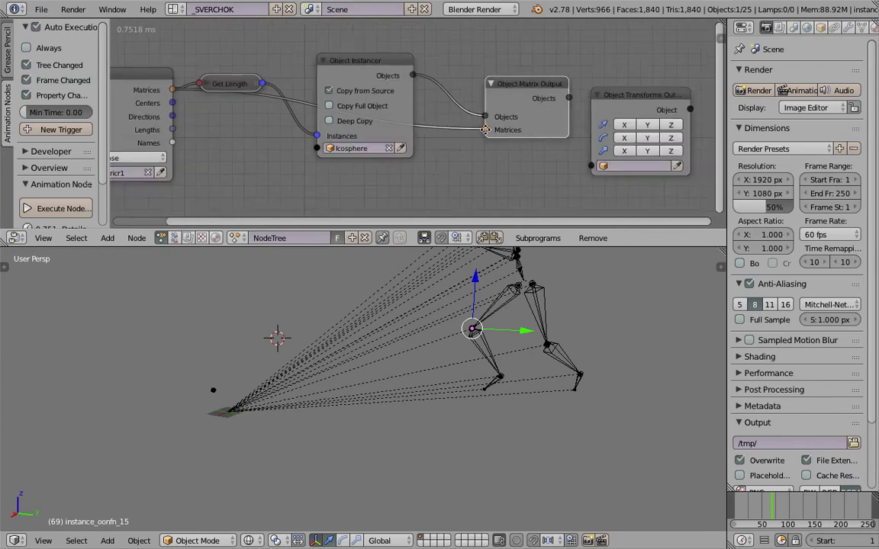
Delete the Object Matrix Output node and link the Object Instancer's Objects to the Object Transforms Output instead
middle_click_drag(545, 128, 395, 108)
scroll(395, 109, "up", 2)
scroll(375, 122, "down", 3)
middle_click_drag(328, 118, 471, 110)
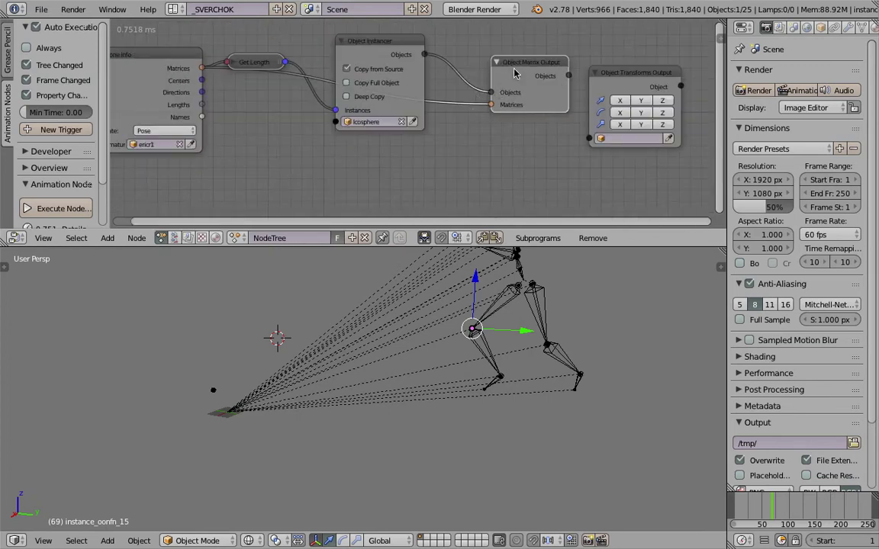
key("x")
left_click_drag(599, 85, 516, 88)
middle_click_drag(458, 83, 486, 94)
left_click(441, 76)
left_click_drag(454, 67, 534, 150)
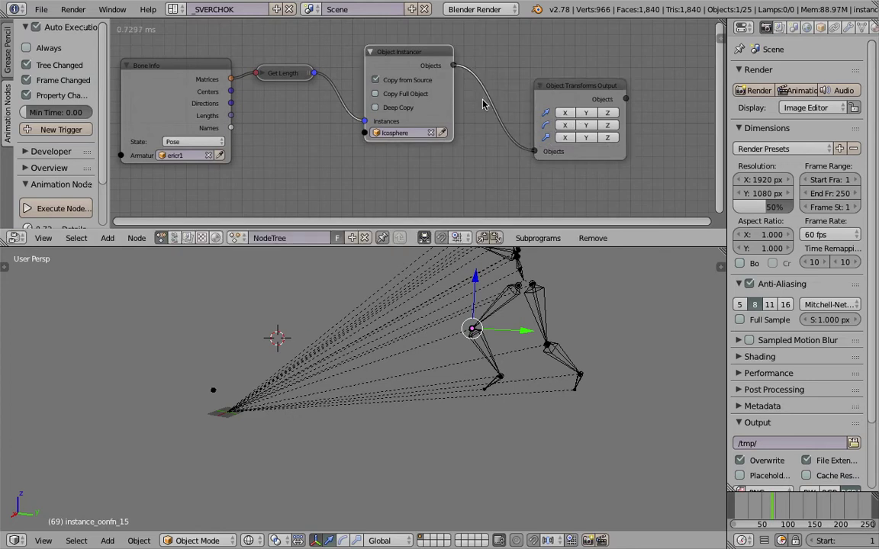
Enable X, Y and Z location on the Object Transforms Output and link Bone Info's Centers to its location input
left_click(567, 112)
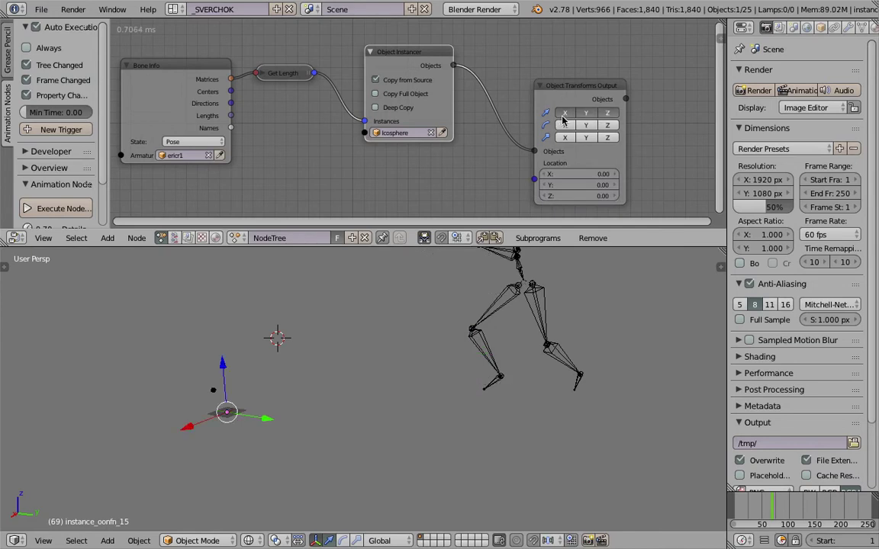
middle_click_drag(547, 119, 560, 103)
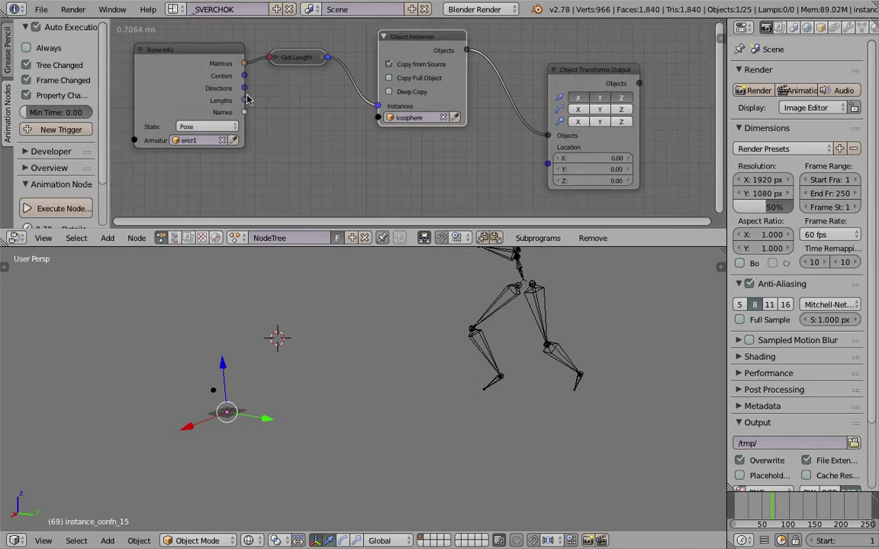
left_click_drag(244, 76, 547, 162)
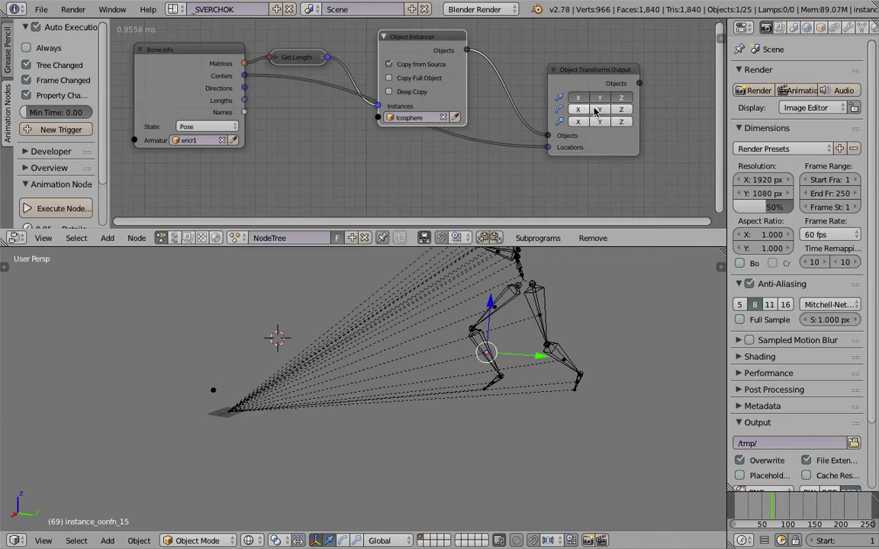
Enable X, Y and Z scale on the Object Transforms Output at 3.04 each, and return the viewport to solid shading
left_click_drag(579, 123, 618, 124)
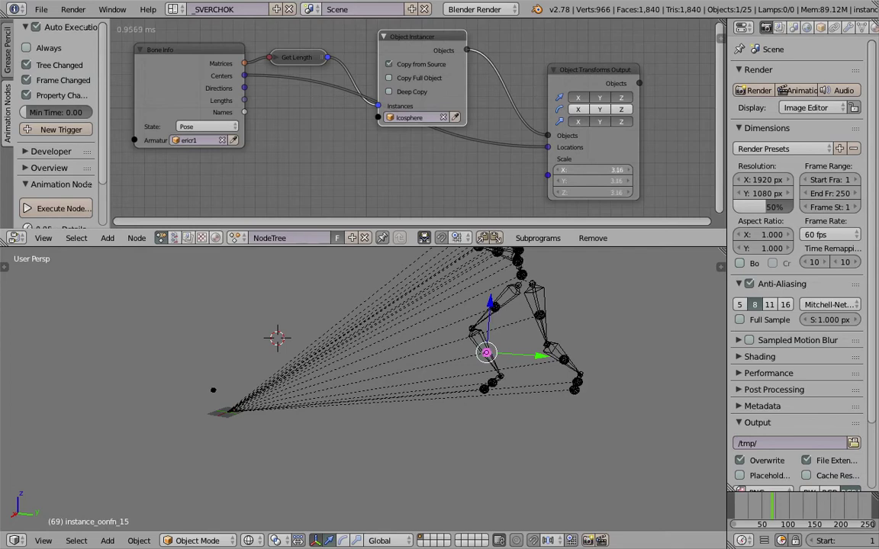
left_click_drag(594, 170, 586, 170)
middle_click_drag(621, 396, 569, 440, "shift")
key("z")
key("z")
key("z")
scroll(509, 379, "up", 8)
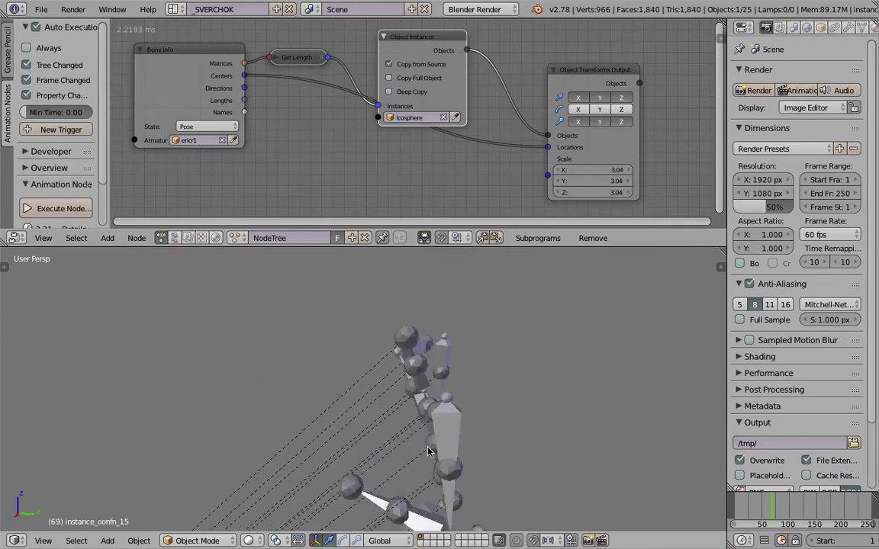
Save the scene over the existing file with the whole figure in view
scroll(534, 440, "down", 5)
middle_click_drag(555, 434, 458, 377)
key("ctrl+s")
left_click(376, 369)
scroll(389, 372, "down", 4)
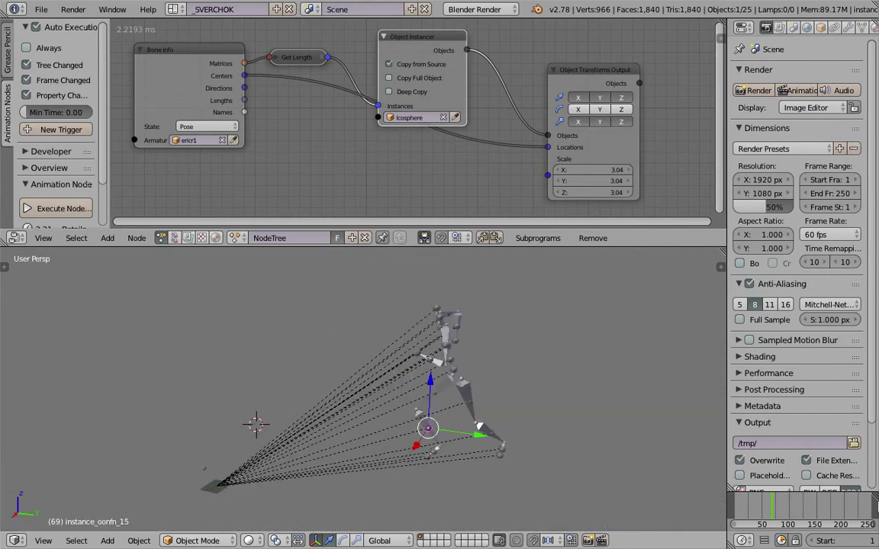
Scrub the timeline to frame 164 to check the instances following the armature, and save the scene
left_click_drag(739, 504, 822, 518)
middle_click_drag(716, 429, 481, 394)
left_click_drag(750, 504, 823, 519)
mouse_move(400, 459)
middle_mouse_down()
mouse_move(512, 449)
mouse_move(414, 450)
middle_mouse_up()
key("ctrl+s")
left_click(413, 448)
Save over the file and select the ico sphere instance at the end of the armature's bent arm
middle_click_drag(327, 80, 324, 83)
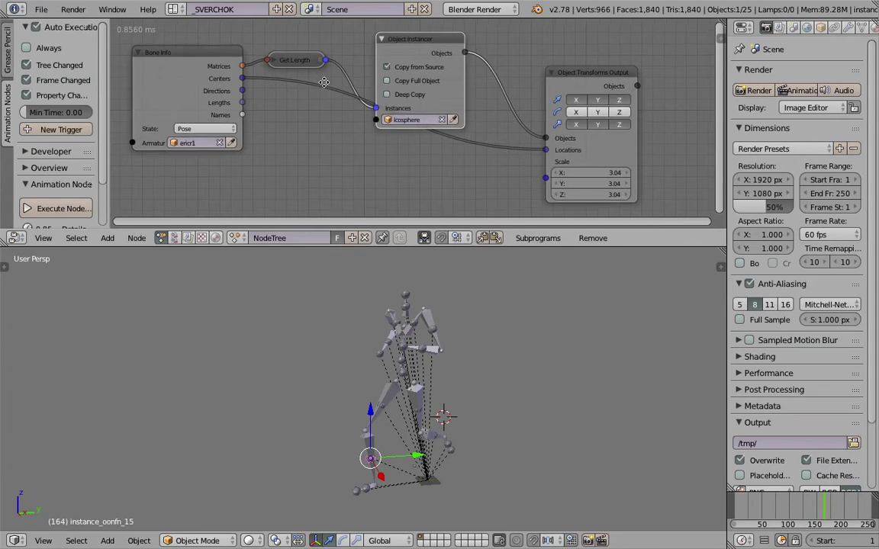
scroll(324, 82, "up", 3)
scroll(452, 375, "up", 2)
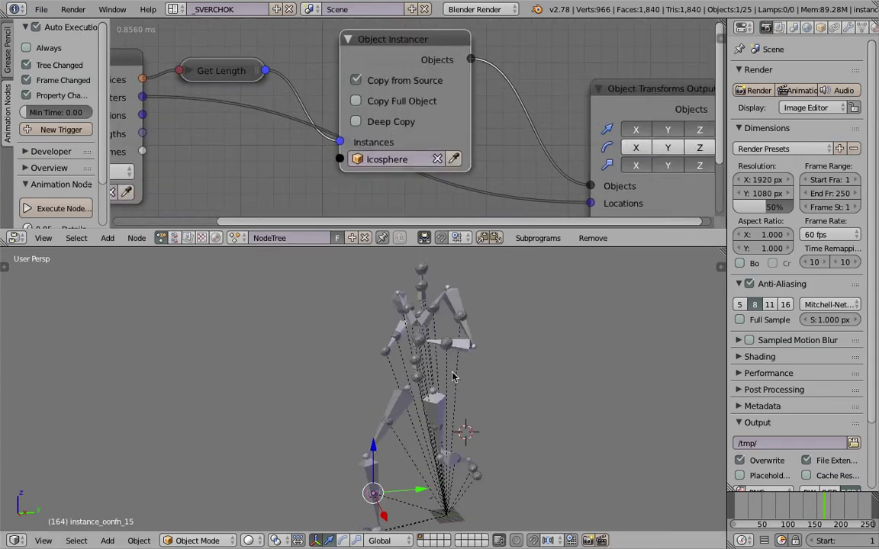
scroll(452, 375, "up", 3)
key("ctrl+s")
left_click(380, 345)
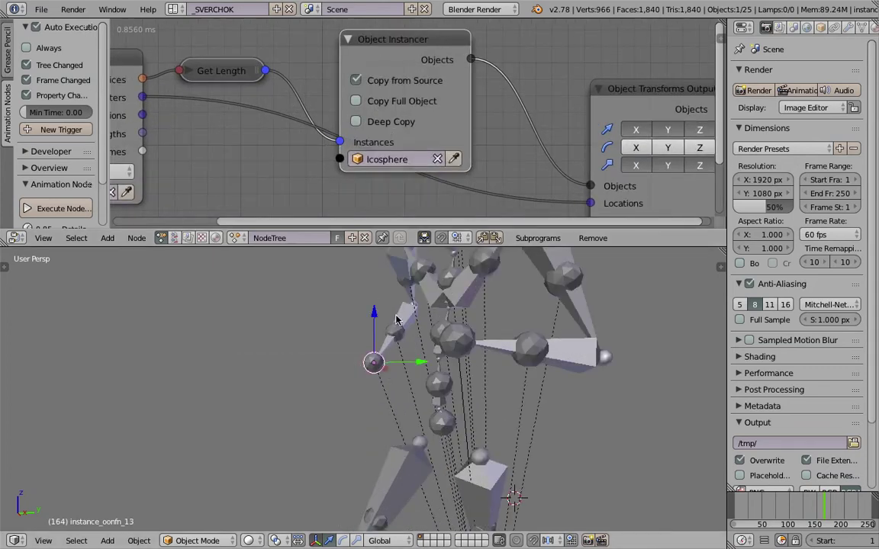
scroll(717, 425, "down", 2)
Scrub the timeline back to frame 63, saving over the file along the way
mouse_move(797, 504)
left_mouse_down()
mouse_move(756, 501)
mouse_move(784, 495)
left_mouse_up()
middle_click_drag(588, 480, 571, 473)
key("ctrl+s")
left_click(571, 473)
middle_click_drag(608, 353, 545, 353)
left_click(768, 500)
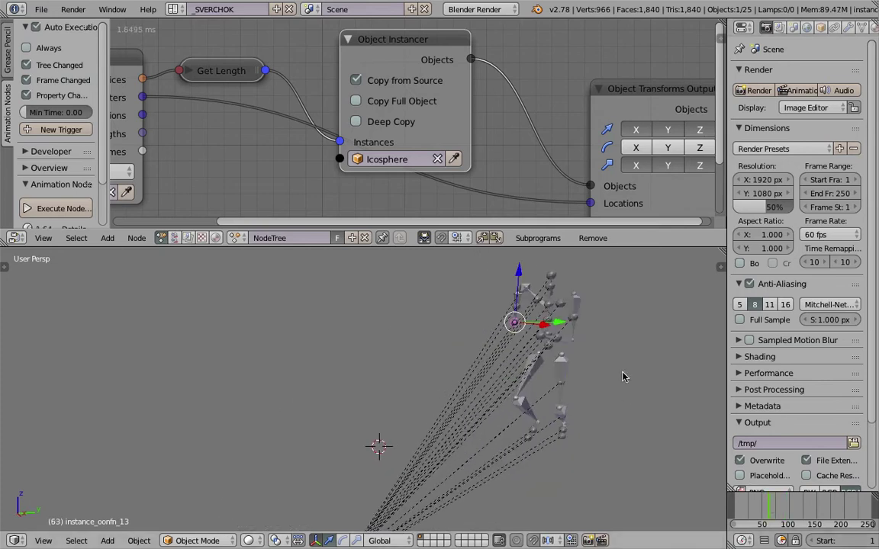
Select the ico sphere instance on the armature's upper arm and save over the file
right_click(571, 318)
mouse_move(545, 325)
middle_mouse_down()
mouse_move(524, 336)
mouse_move(545, 341)
middle_mouse_up()
scroll(527, 337, "up", 2)
middle_click_drag(633, 340, 546, 349)
key("ctrl+s")
left_click(548, 348)
scroll(481, 157, "down", 2)
middle_click_drag(514, 154, 523, 132)
middle_click_drag(370, 284, 403, 273)
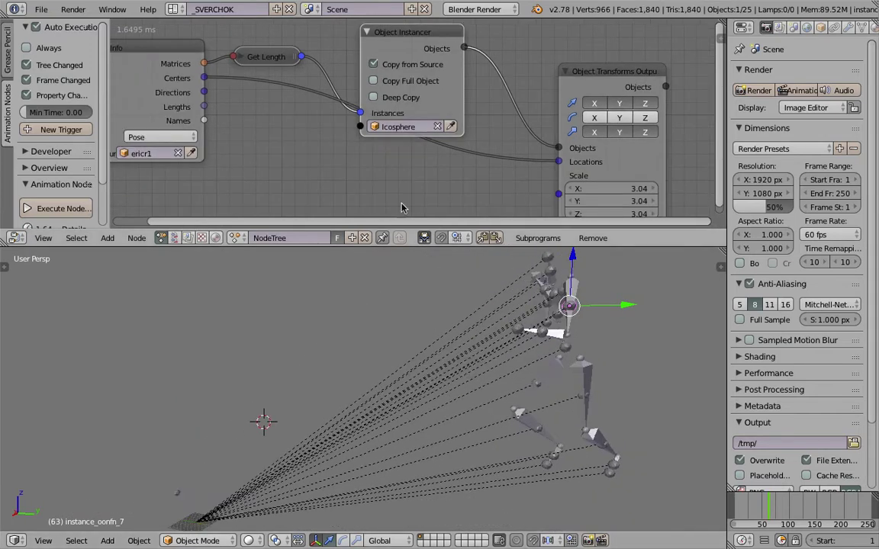
middle_click_drag(444, 138, 441, 138)
middle_click_drag(562, 278, 558, 283)
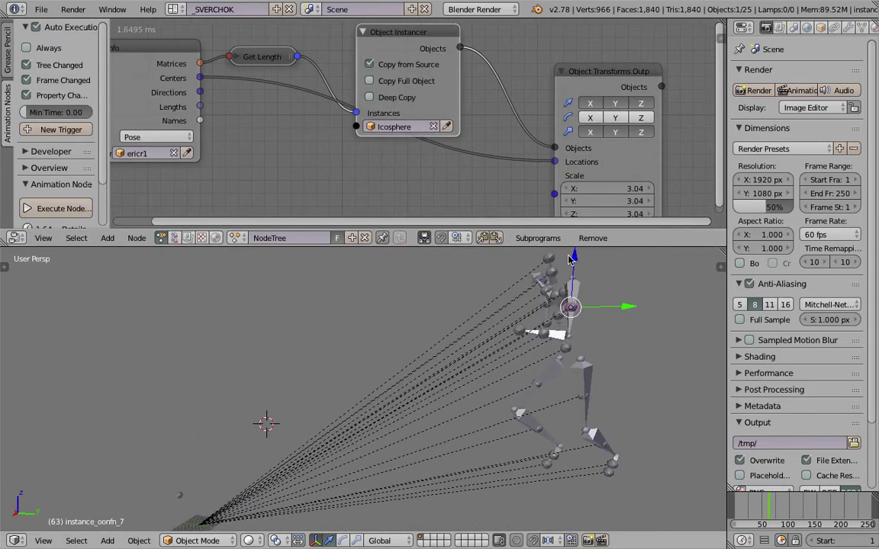
middle_click_drag(557, 334, 581, 310)
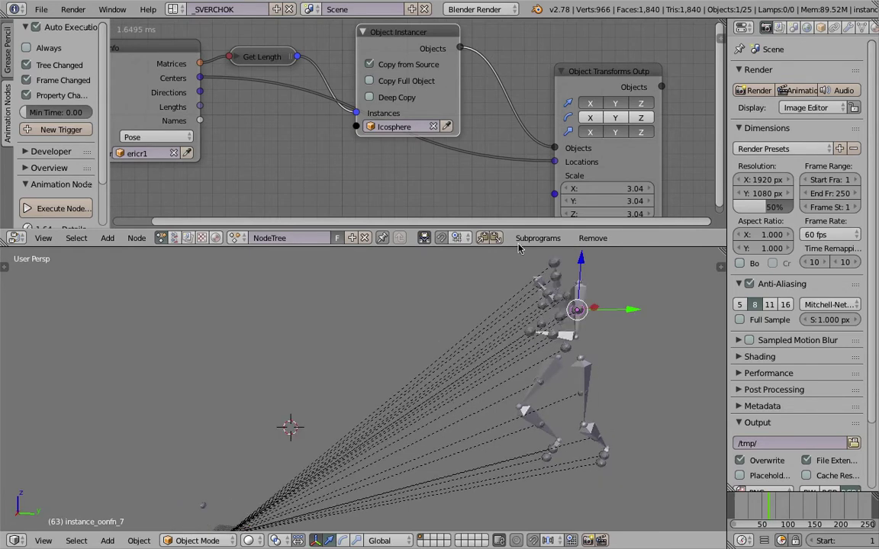
Add a Monkey mesh to the scene and rescale it in two passes
middle_click_drag(467, 405, 377, 336)
key("shift+a")
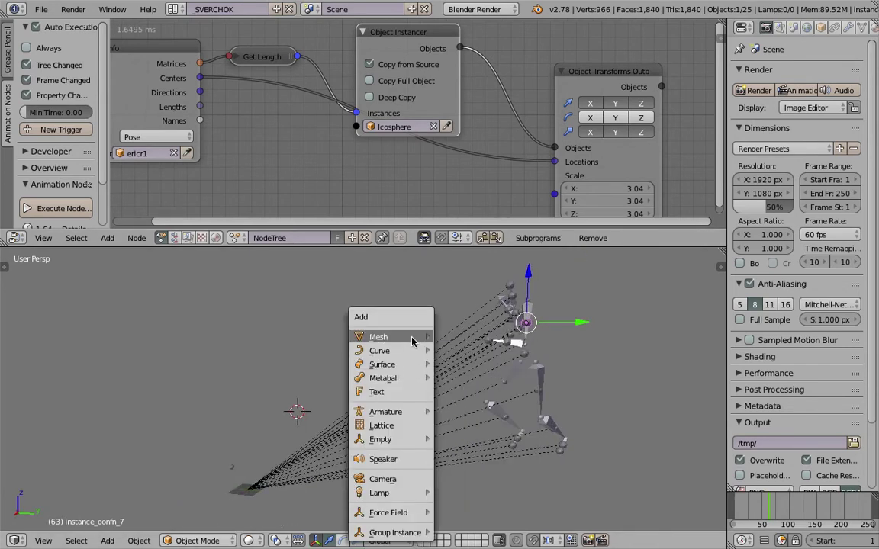
mouse_move(381, 337)
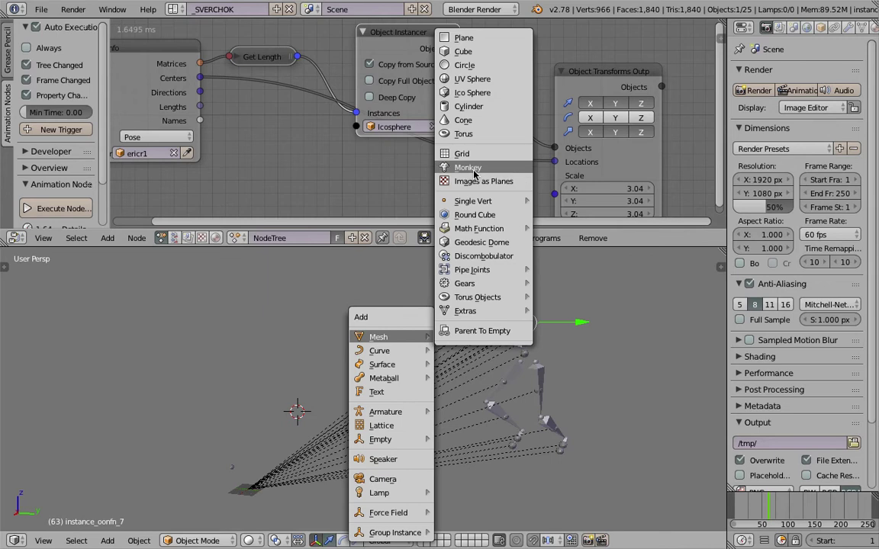
left_click(473, 169)
key("s")
left_click(500, 493)
key("s")
left_click(427, 475)
Set the new monkey mesh, Suzanne, as the source object of the Object Instancer node
middle_click_drag(362, 423, 379, 429)
left_click(447, 128)
scroll(516, 356, "up", 6)
Scrub the timeline to frame 10 and select the monkey instance on the armature's forearm
left_click_drag(777, 505, 740, 501)
middle_click_drag(466, 386, 553, 381)
right_click(524, 359)
scroll(550, 380, "up", 2)
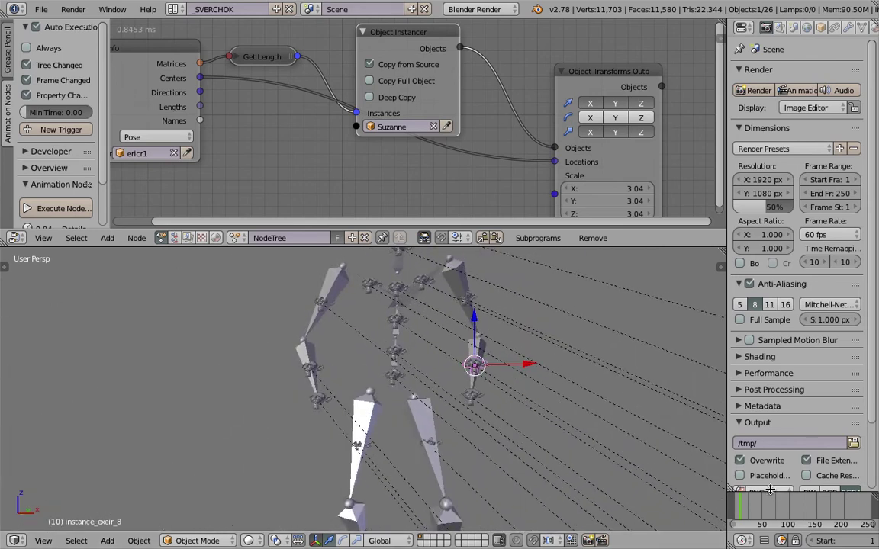
Scrub the timeline to frame 23 to check how the monkey instances follow the bones
left_click(796, 506)
left_click_drag(796, 506, 748, 505)
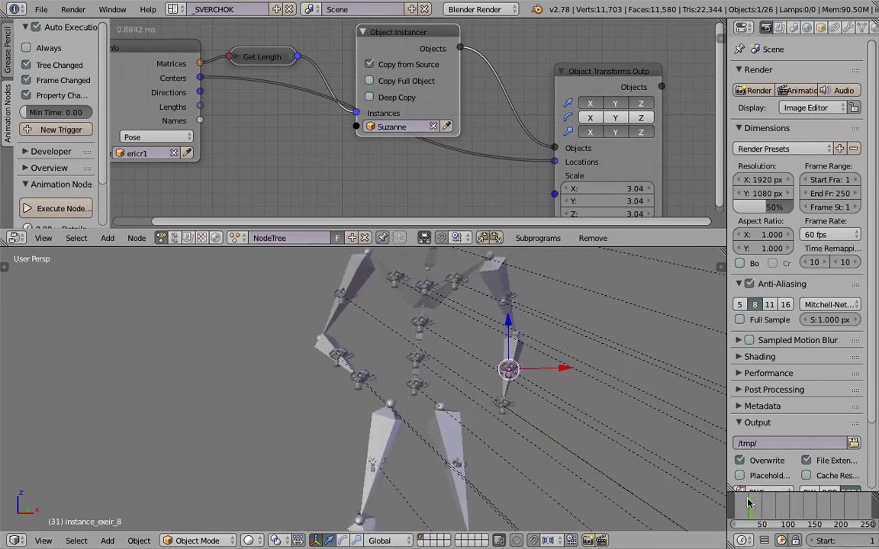
middle_click_drag(408, 396, 382, 393)
Reposition the Object Transforms Output node and widen it so its fields are easier to read
middle_click_drag(593, 124, 553, 97)
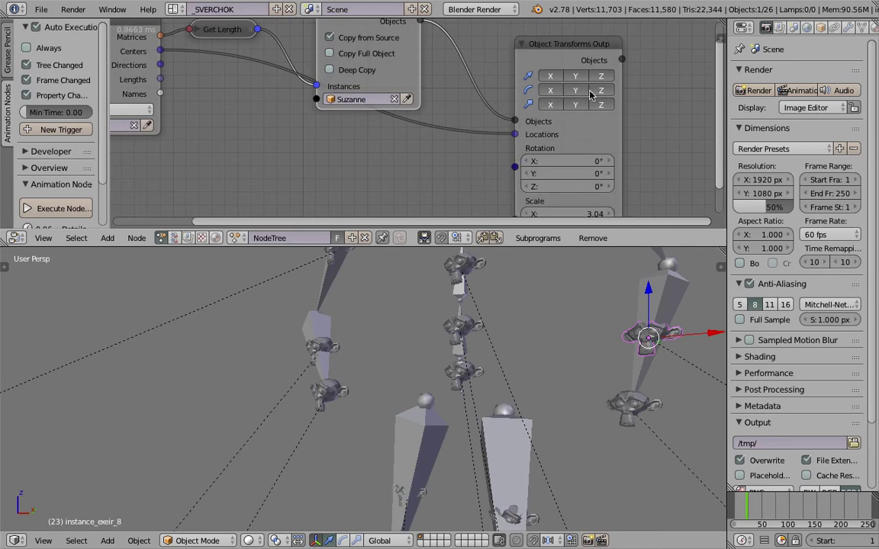
scroll(580, 95, "down", 2)
middle_click_drag(258, 84, 255, 75)
left_click_drag(245, 64, 526, 144)
left_click_drag(593, 125, 600, 118)
middle_click_drag(601, 117, 507, 106)
scroll(507, 107, "up", 1)
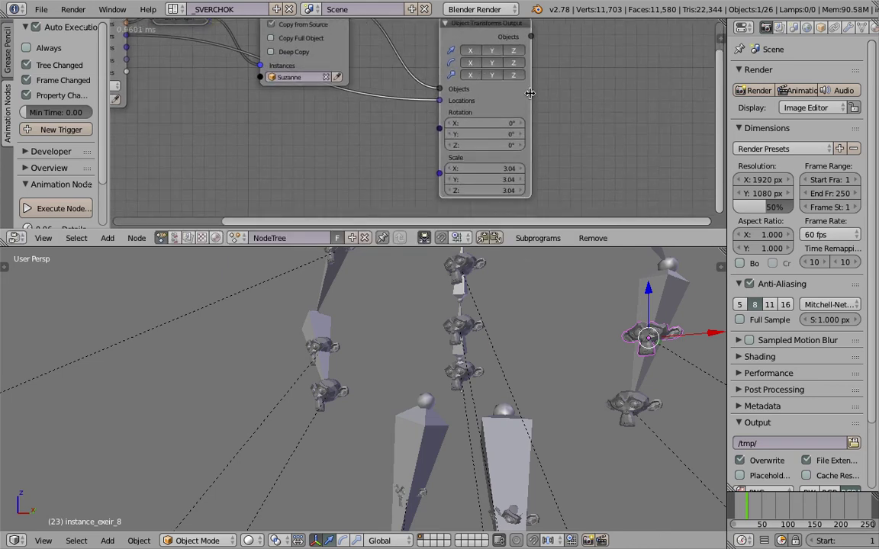
left_click_drag(531, 93, 547, 93)
middle_click_drag(560, 92, 567, 103)
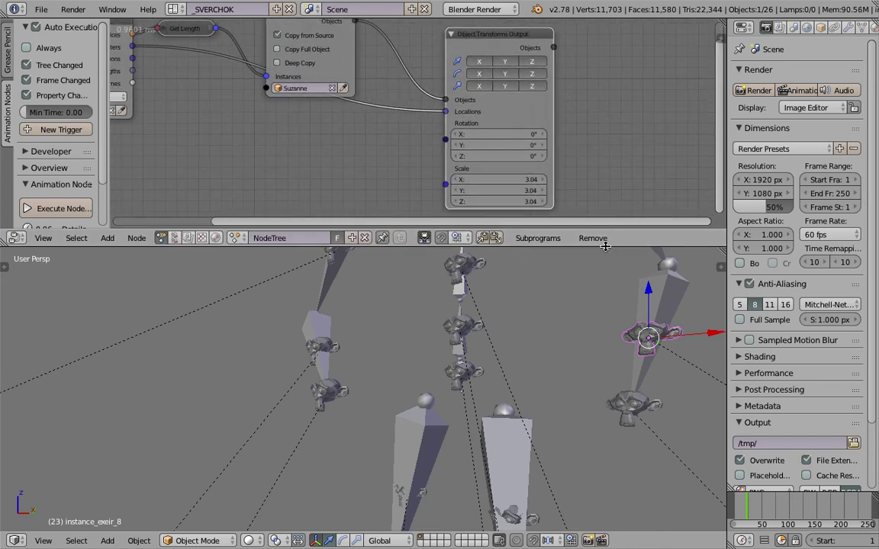
Enlarge the node editor area and spread out the Object Instancer, Bone Info and Object Transforms Output nodes
left_click_drag(604, 244, 604, 311)
middle_click_drag(496, 176, 582, 150)
left_click_drag(352, 58, 371, 34)
middle_click_drag(346, 65, 377, 82)
left_click_drag(206, 112, 202, 152)
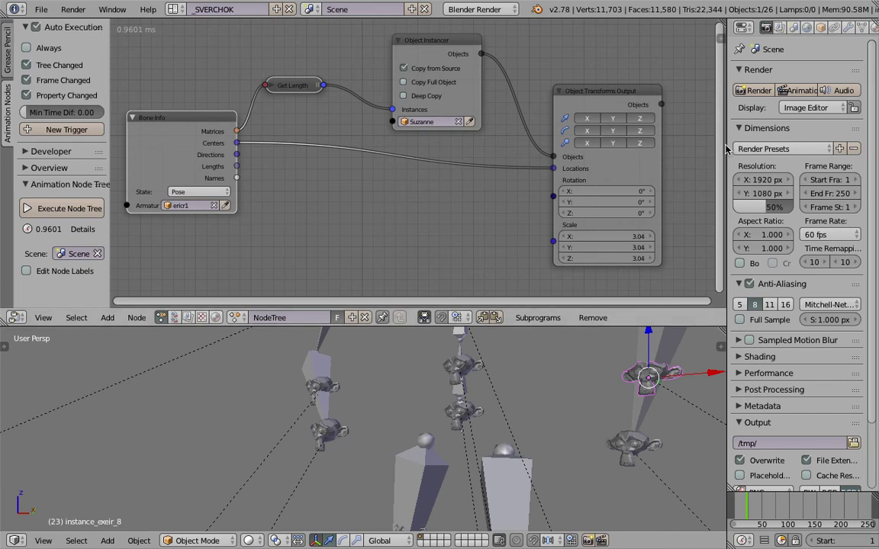
left_click_drag(726, 147, 750, 146)
left_click_drag(609, 100, 608, 88)
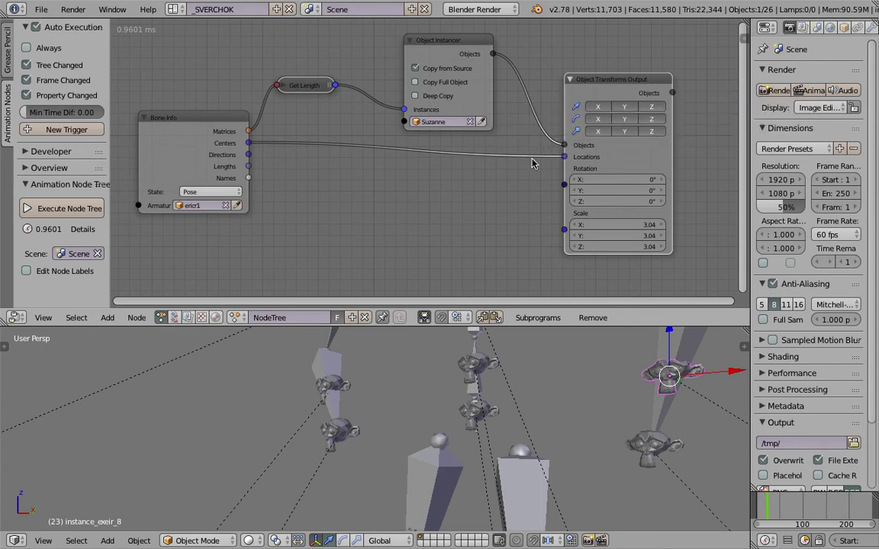
Turn off X, Y and Z rotation in the Object Transforms Output node and save the file
left_click(627, 120)
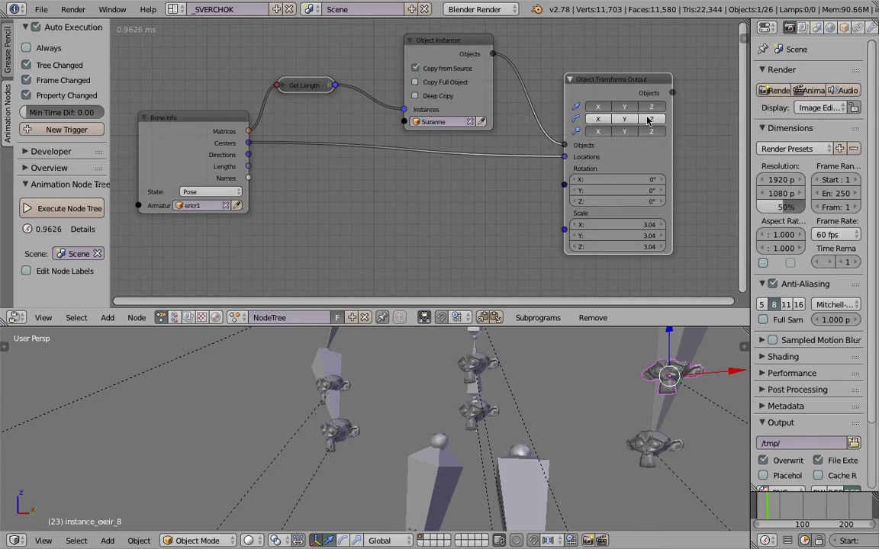
key("ctrl+s")
Lower the Bone Info node in the tree and scrub the timeline to frame 44
left_click_drag(211, 131, 209, 158)
middle_click_drag(457, 271, 467, 210)
middle_click_drag(542, 397, 488, 404)
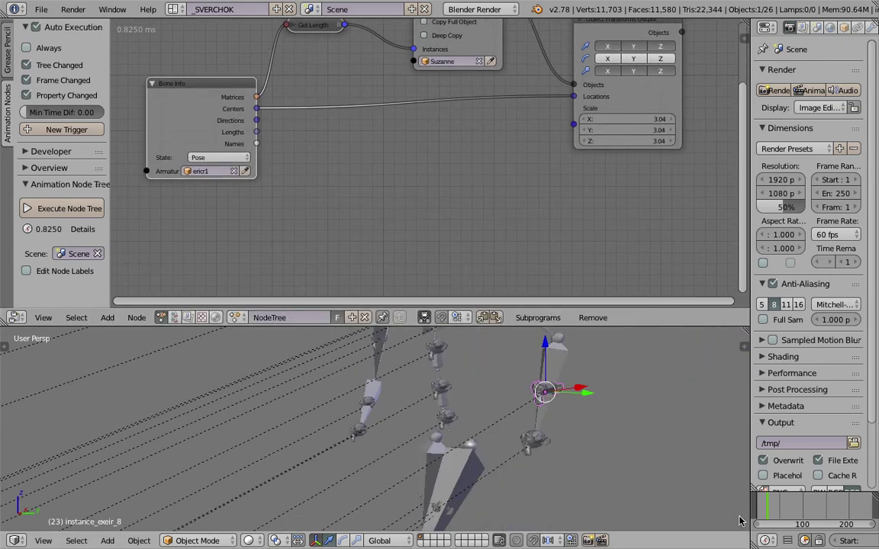
middle_click_drag(516, 446, 567, 430)
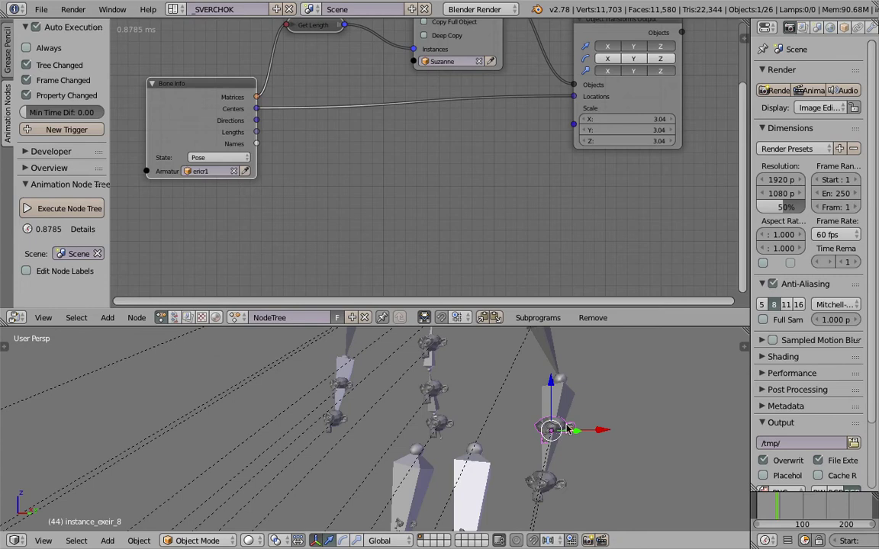
Give the selected monkey instance a new material and make it Shadeless, widening the properties area
scroll(829, 28, "down", 3)
left_click(831, 28)
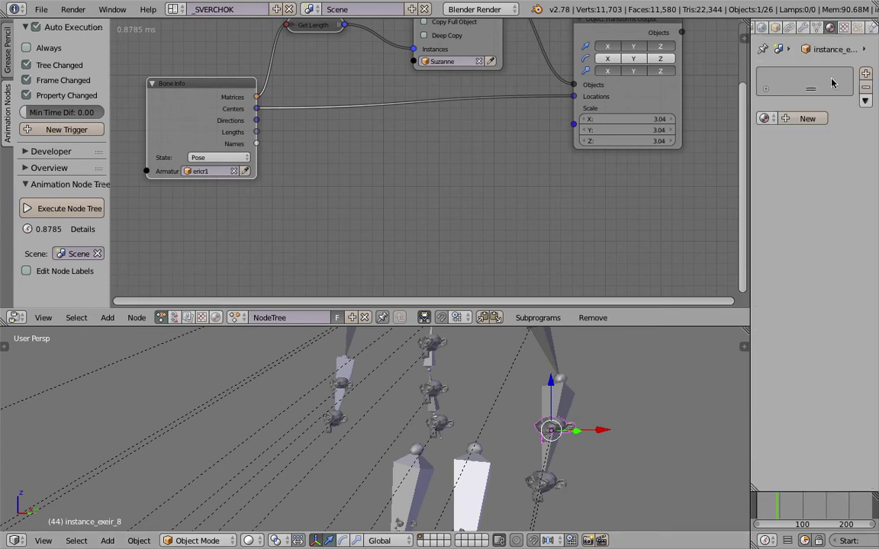
left_click(807, 118)
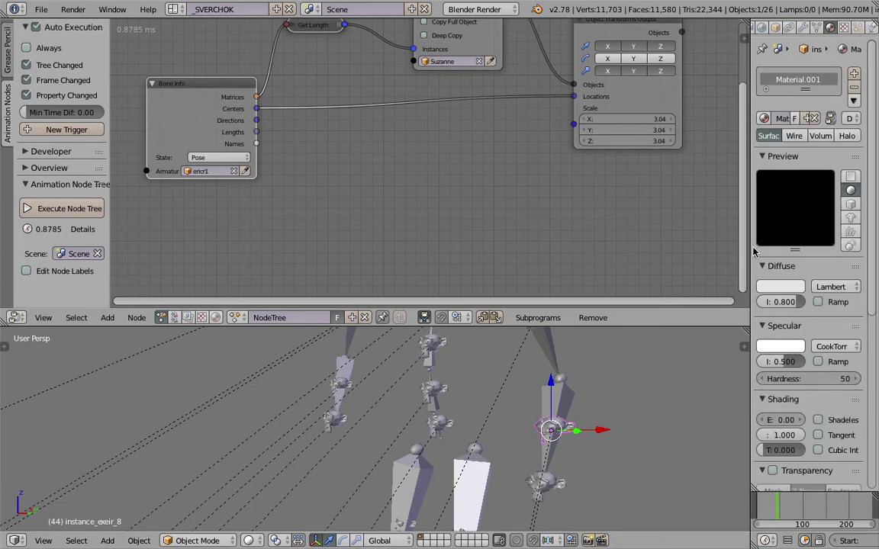
left_click_drag(750, 247, 670, 247)
left_click(792, 419)
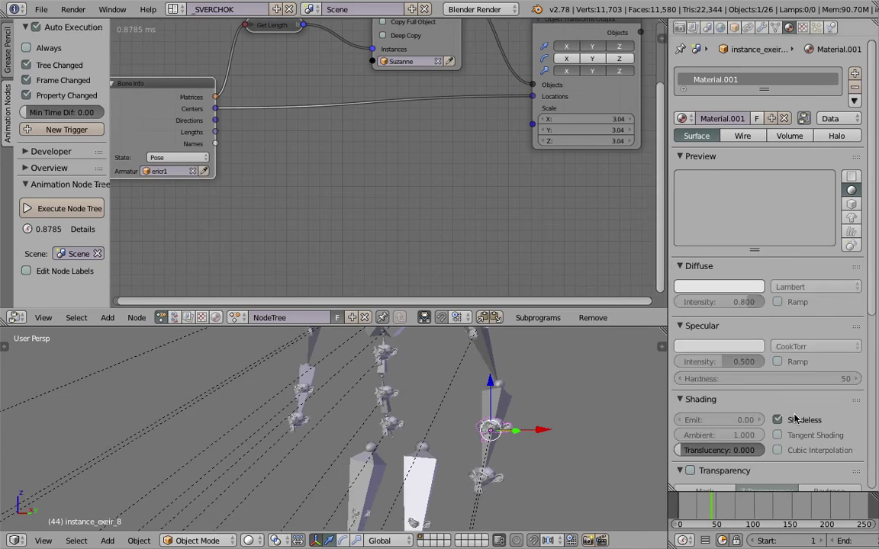
Enable Object Color in the material's options and save over AN_Bone_Info_firsttest_001.blend
middle_click_drag(405, 100, 390, 139)
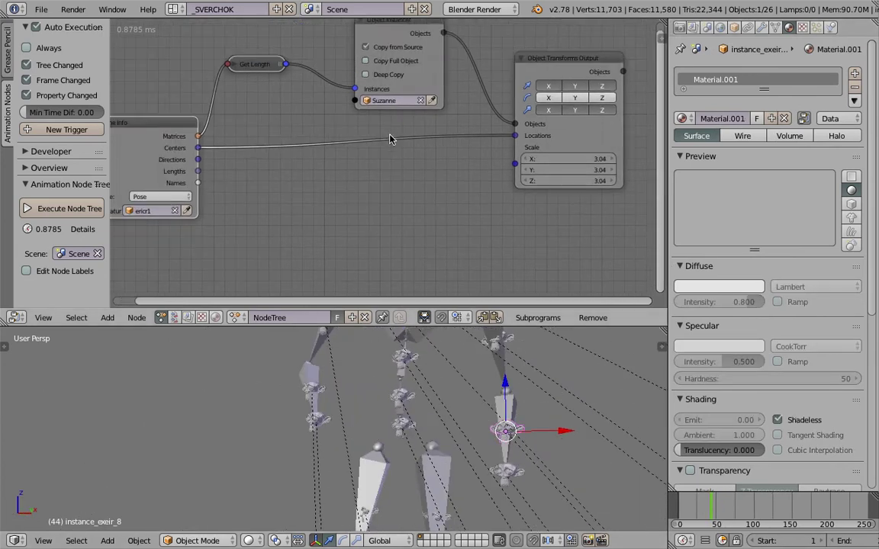
scroll(811, 394, "down", 8)
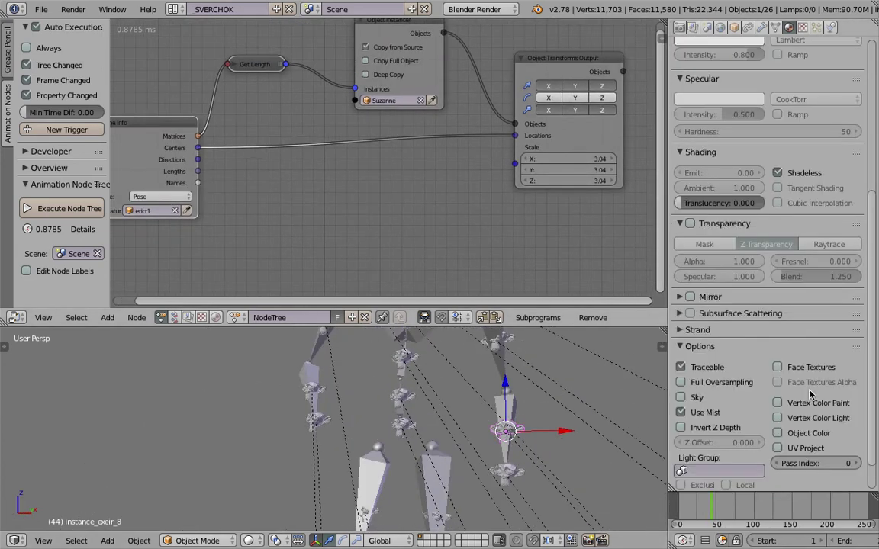
left_click(802, 435)
middle_click_drag(586, 416, 569, 415)
key("ctrl+s")
left_click(568, 416)
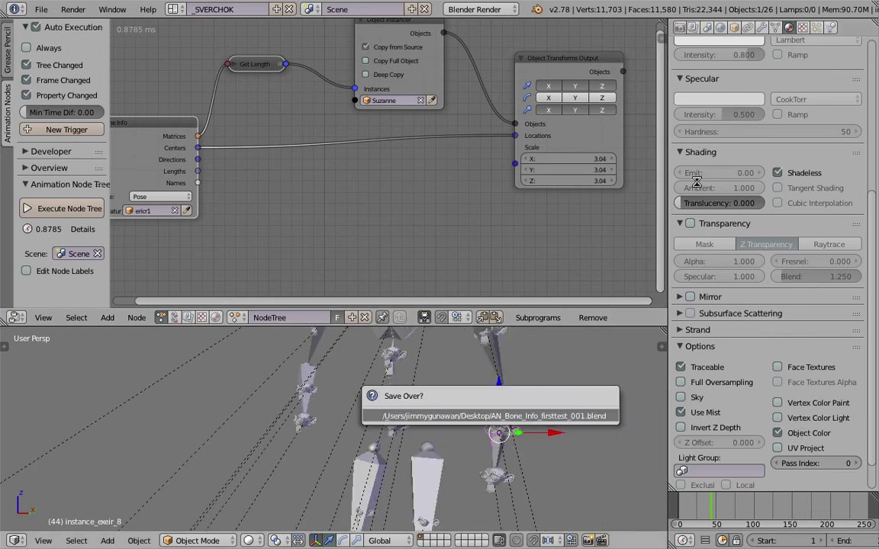
Set the selected instance's object color to a pale cream with R 1.000, G 0.897 and B 0.759
left_click(734, 28)
left_click(793, 451)
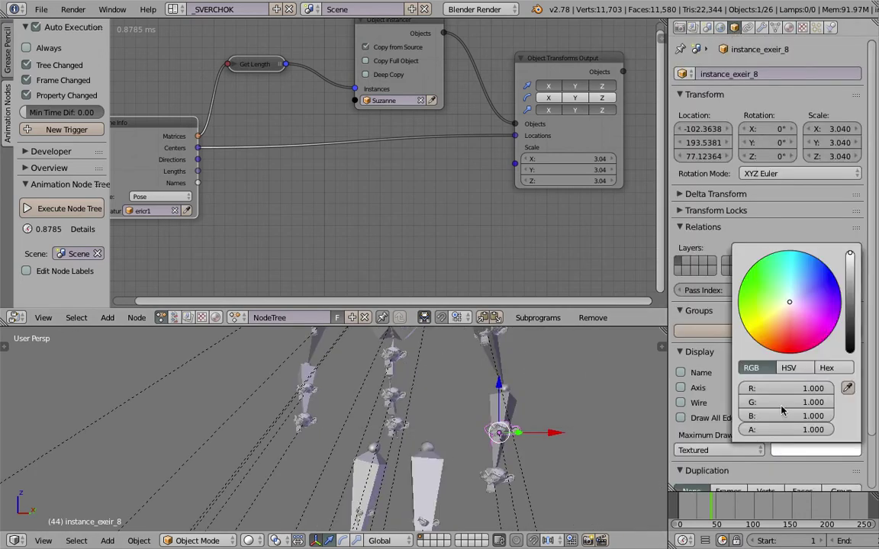
mouse_move(788, 294)
left_mouse_down()
mouse_move(779, 313)
mouse_move(788, 307)
left_mouse_up()
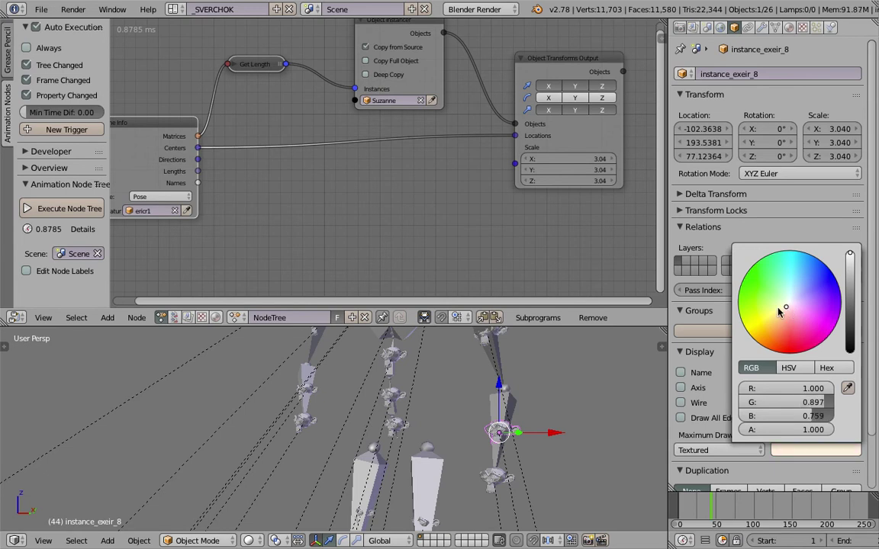
scroll(450, 177, "up", 1)
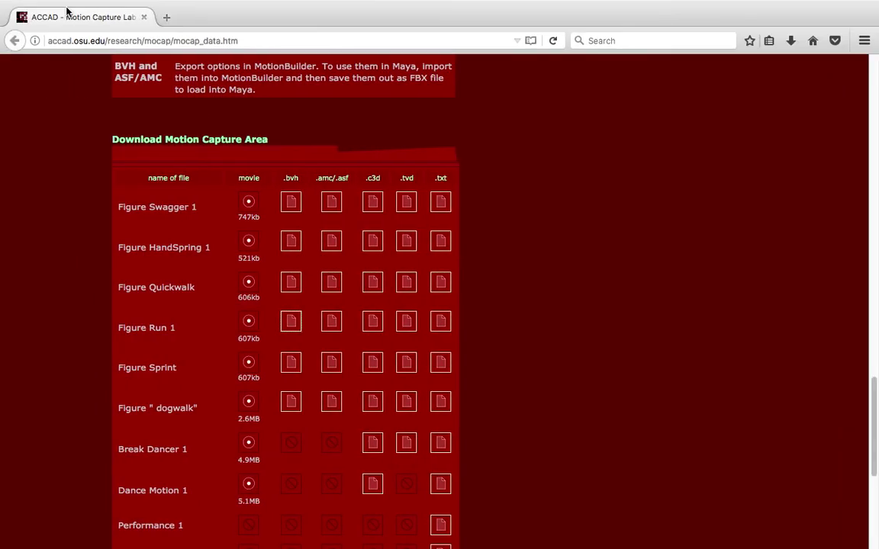
Leave the browser's motion capture download page and return to the node tree in Blender
left_click(54, 3)
left_click(82, 135)
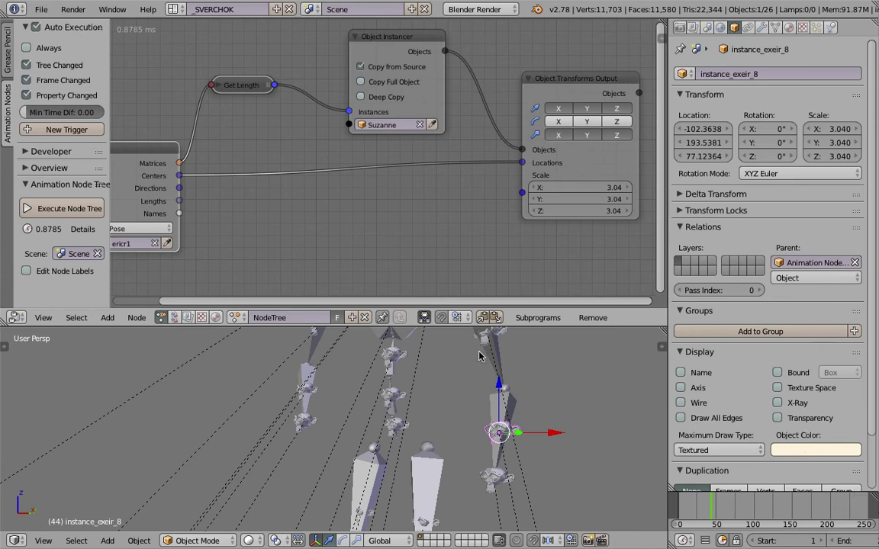
left_click_drag(339, 112, 345, 117)
Switch to the Terminal window running Blender and close it, terminating the running process
key("ctrl+Left")
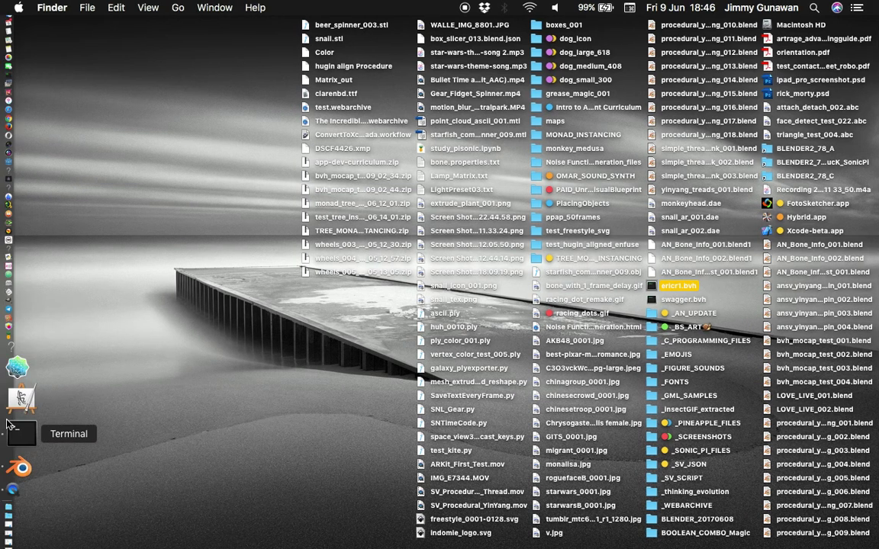
left_click(19, 419)
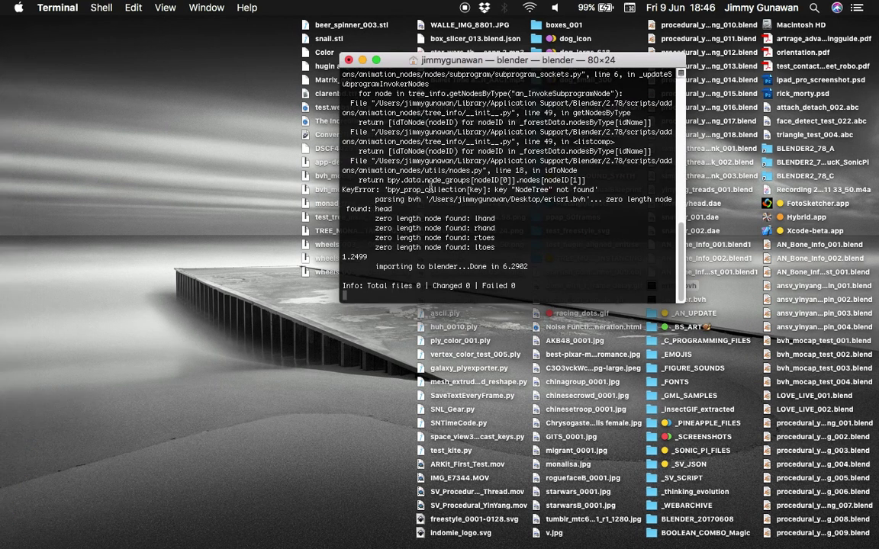
key("ctrl+Right")
key("ctrl+Left")
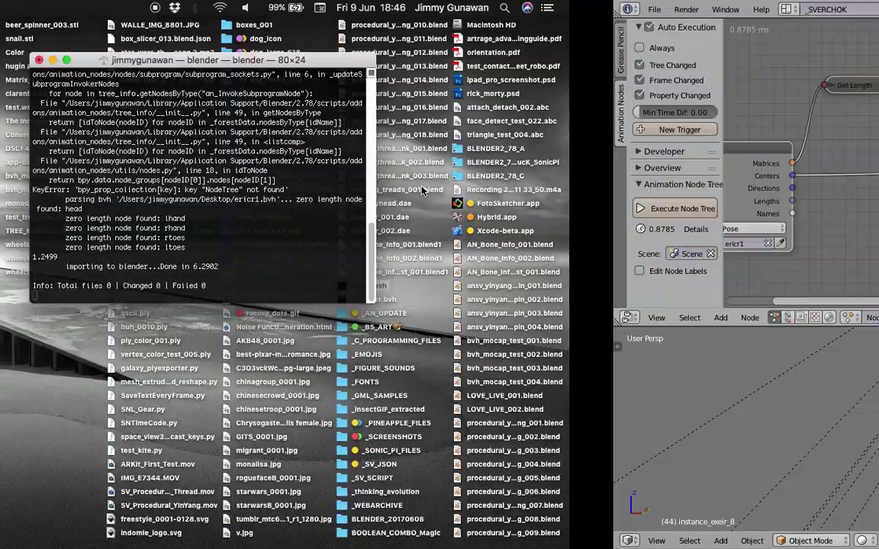
left_click(349, 60)
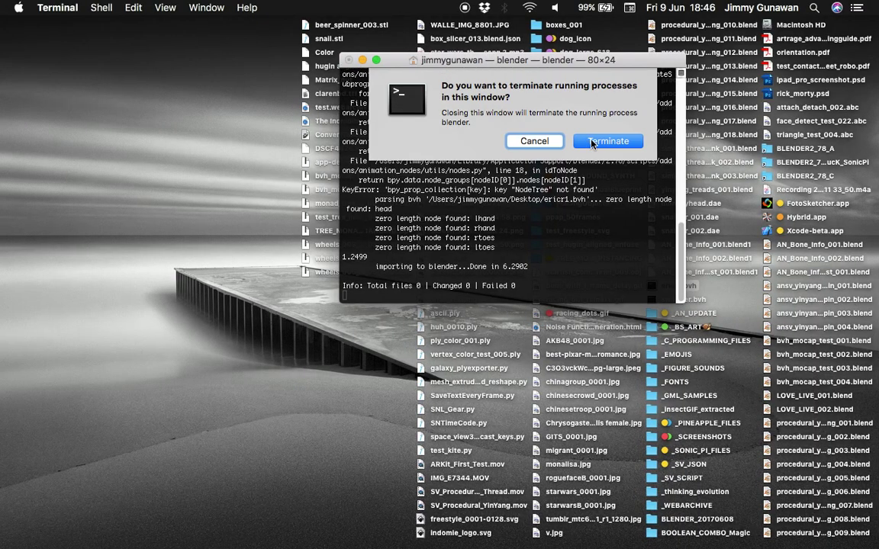
left_click(596, 143)
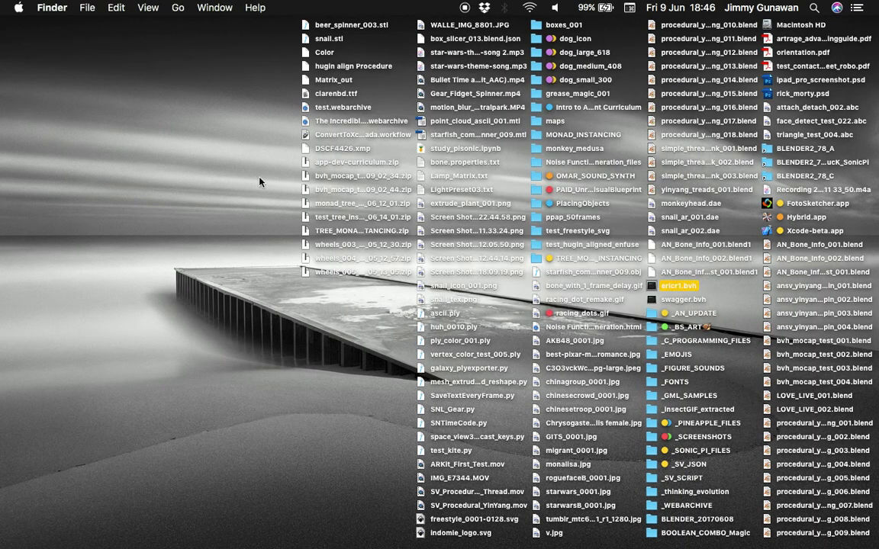
Open the BLENDER2_78_C folder in Finder and launch the blender executable inside the blender.app package
left_click(818, 174)
key("super+o")
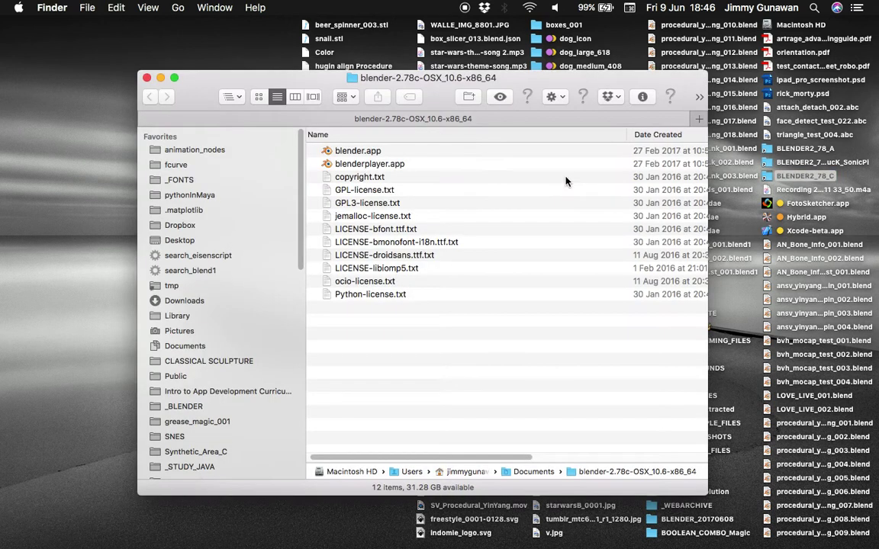
right_click(355, 153)
left_click(382, 172)
double_click(379, 190)
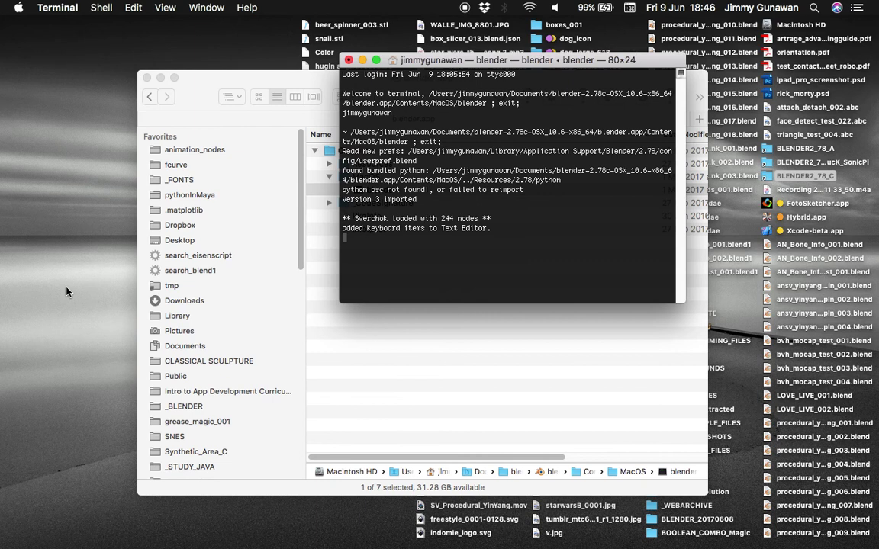
Switch to the relaunched Blender and open the recent file AN_Bone_Info_firsttest_001.blend
mouse_move(3, 335)
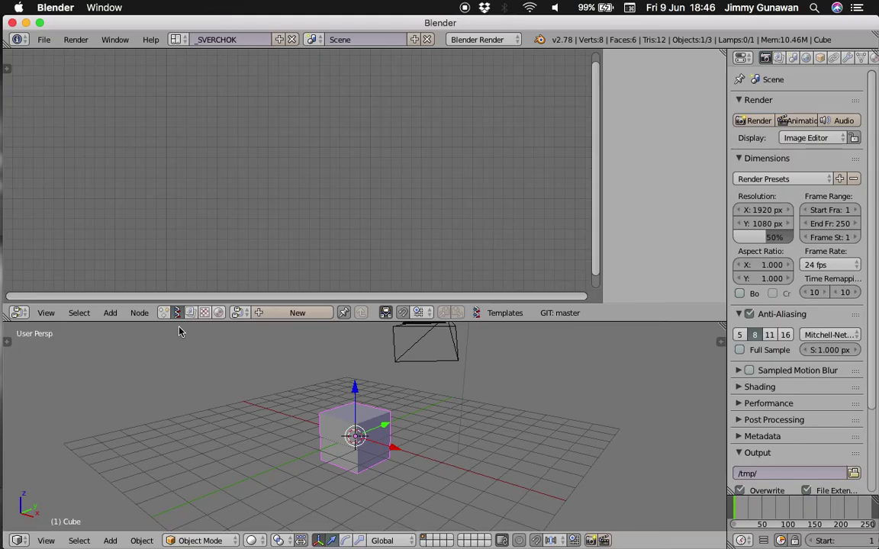
left_click(44, 39)
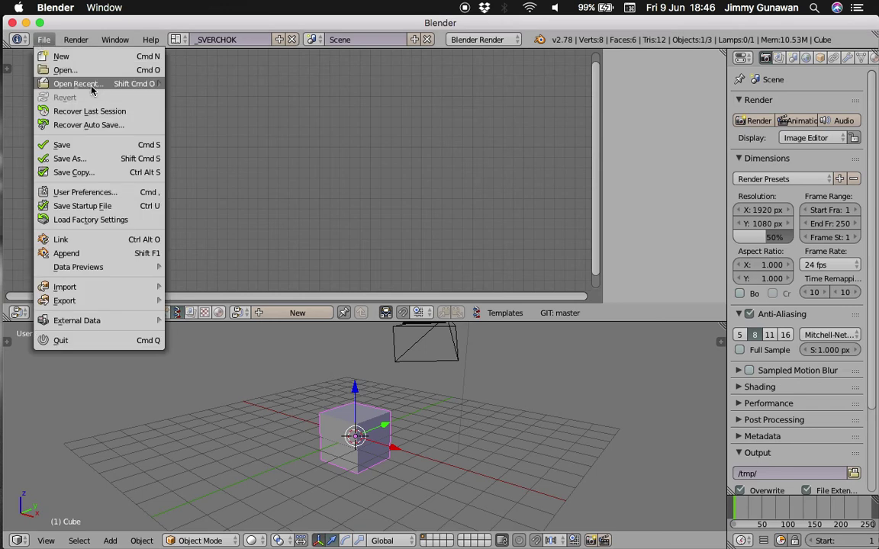
mouse_move(91, 84)
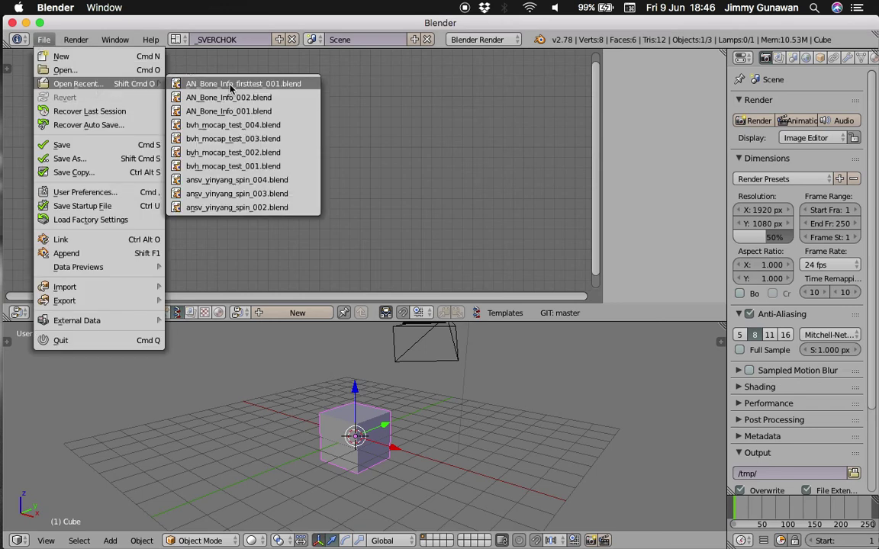
left_click(229, 85)
Select the icosphere, give it a new material and bring that material's shading and options settings into view
middle_click_drag(456, 429, 246, 394)
scroll(430, 387, "down", 4)
right_click(250, 423)
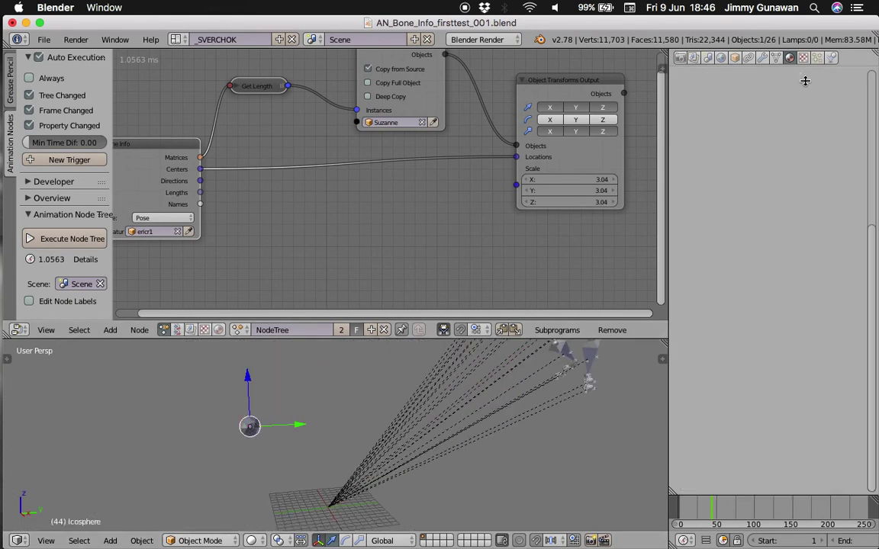
left_click(795, 149)
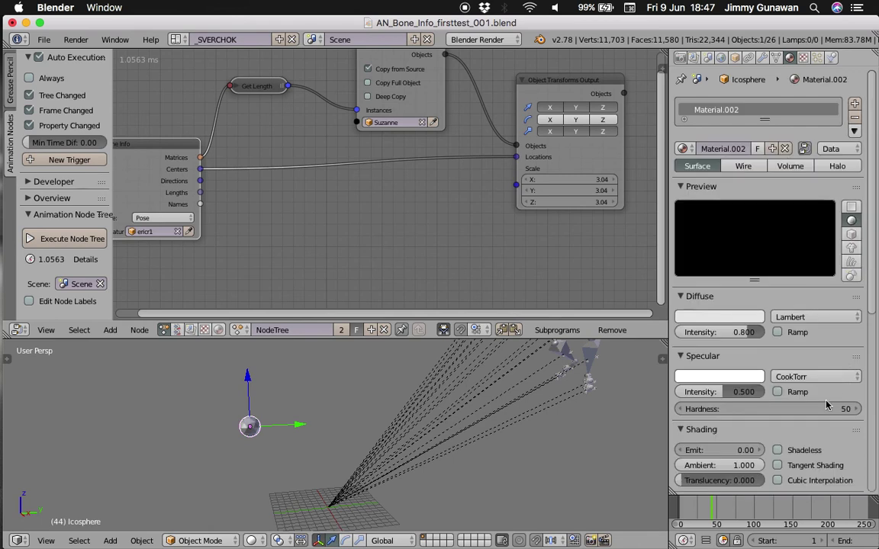
scroll(814, 432, "down", 6)
scroll(814, 432, "down", 5)
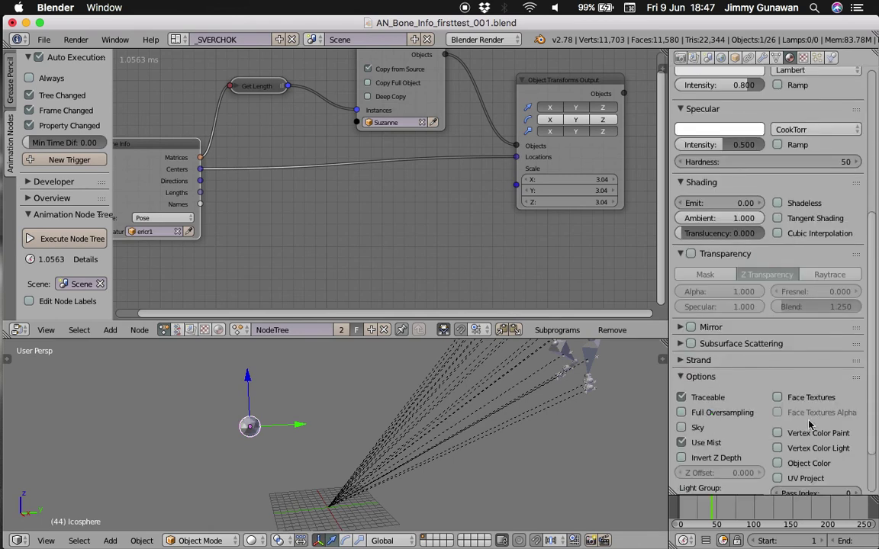
scroll(701, 250, "up", 4)
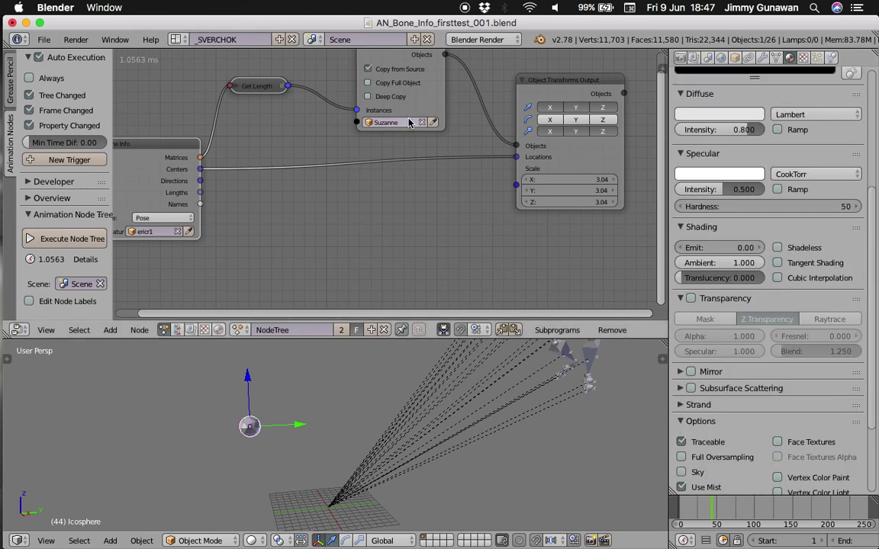
Assign the selected icosphere as the source object for the instances in place of Suzanne, and save the file
left_click(435, 123)
middle_click_drag(377, 377, 373, 400)
scroll(387, 414, "up", 6)
key("ctrl+s")
left_click(372, 398)
Find the Object Attribute Output node by searching for "object a" and place it beside the Object Transforms Output node
middle_click_drag(458, 213, 262, 257)
middle_click_drag(504, 443, 469, 411)
middle_click_drag(469, 204, 397, 211)
scroll(439, 174, "up", 2)
key("shift+a")
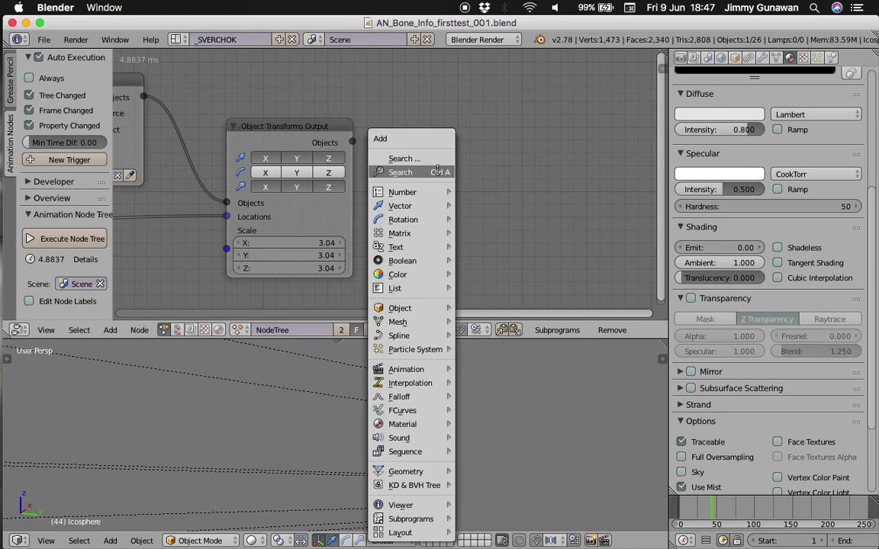
left_click(439, 169)
type("set")
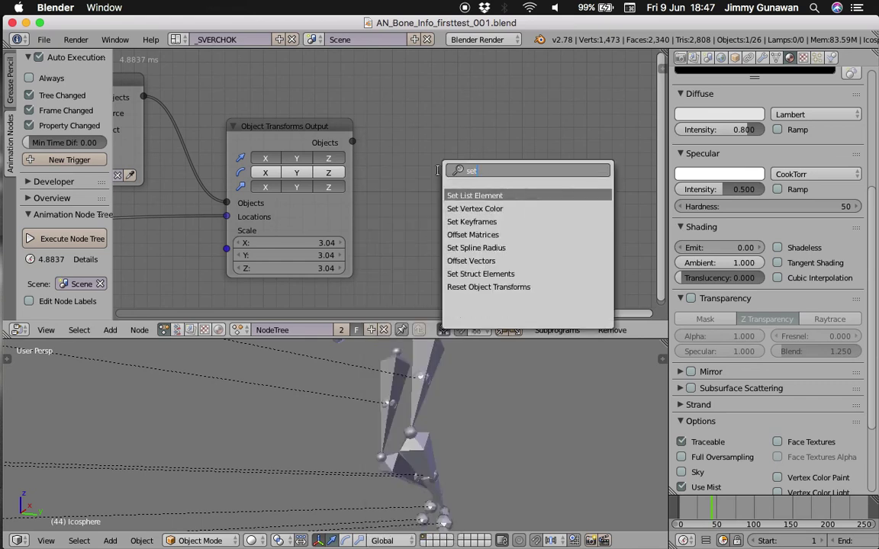
key("BackSpace")
key("BackSpace")
type("o")
key("BackSpace")
key("BackSpace")
type("object s")
key("BackSpace")
key("BackSpace")
key("BackSpace")
key("BackSpace")
key("BackSpace")
key("BackSpace")
type("ject a")
key("Return")
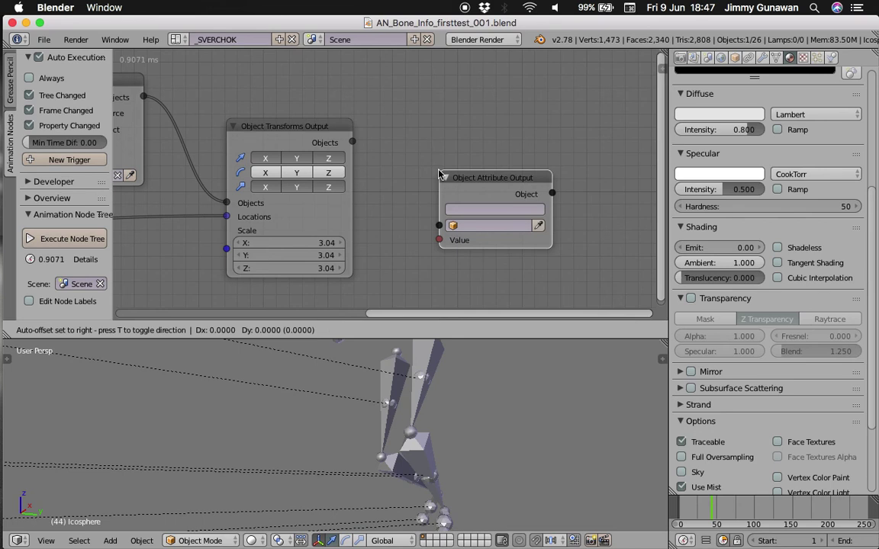
left_click(398, 124)
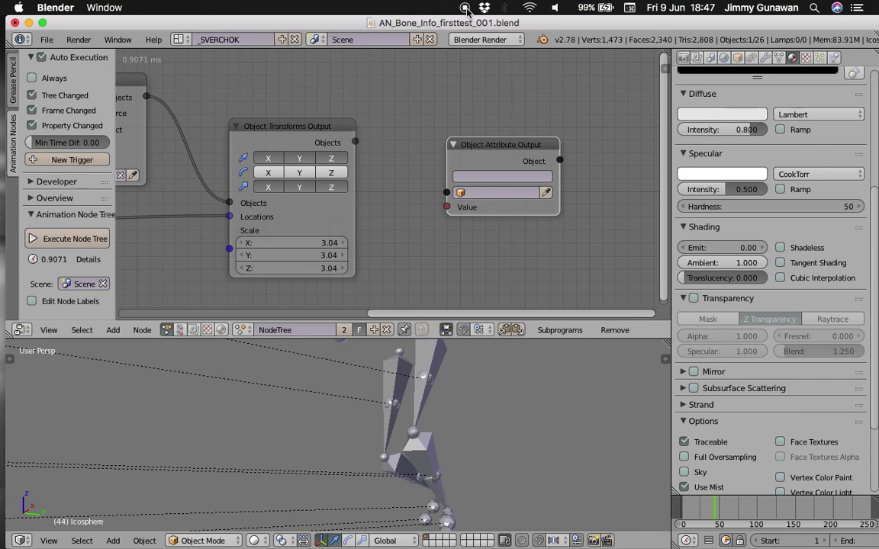
Move the Blender window down to uncover the Terminal window behind it
left_click_drag(429, 22, 465, 76)
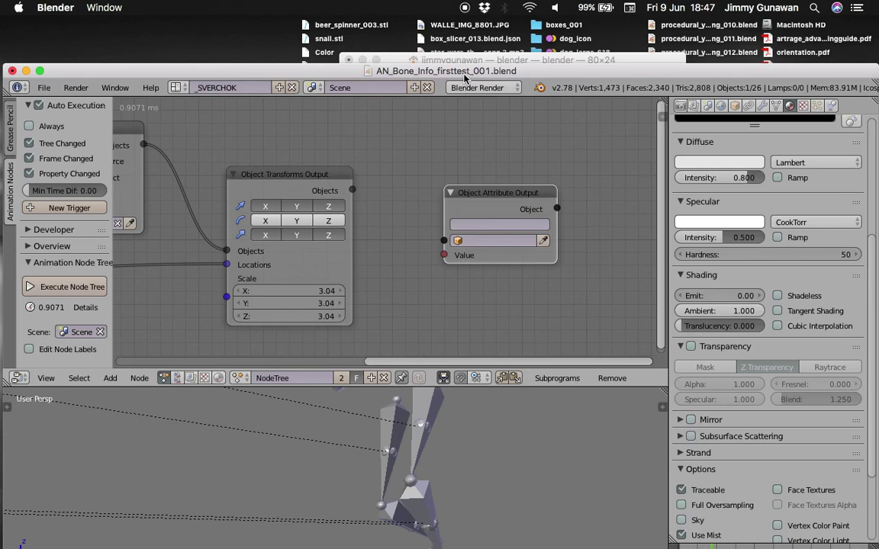